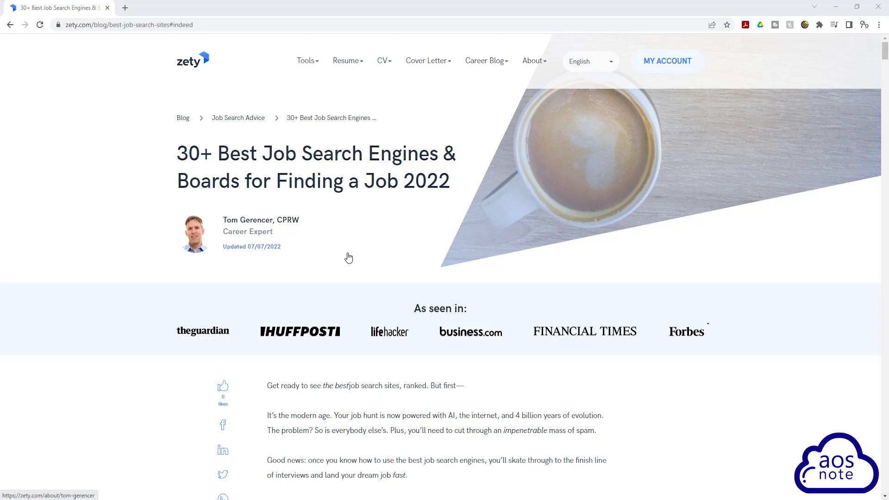
Scroll the Zety article down to its '15 Top Job Sites and Boards' list, starting with Indeed.
{"action": "scroll", "coordinate": [388, 274], "scroll_direction": "down", "scroll_amount": 5}
{"action": "scroll", "coordinate": [390, 275], "scroll_direction": "down", "scroll_amount": 12}
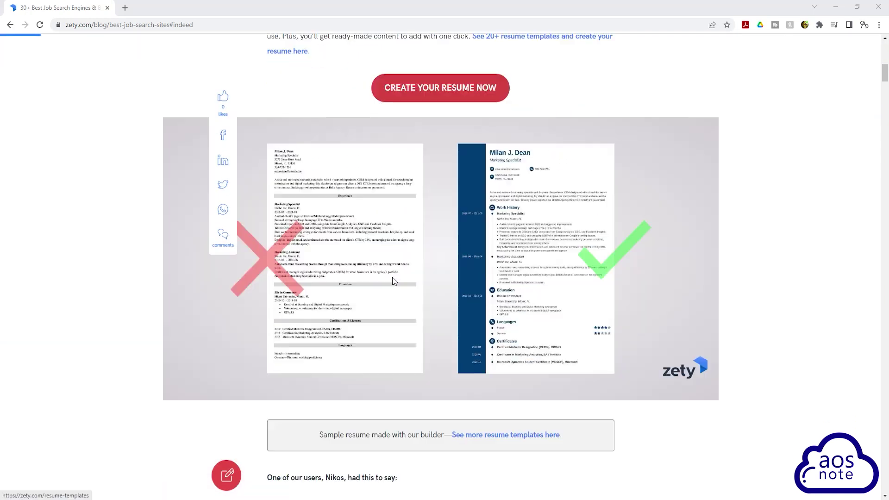
{"action": "scroll", "coordinate": [396, 282], "scroll_direction": "down", "scroll_amount": 2}
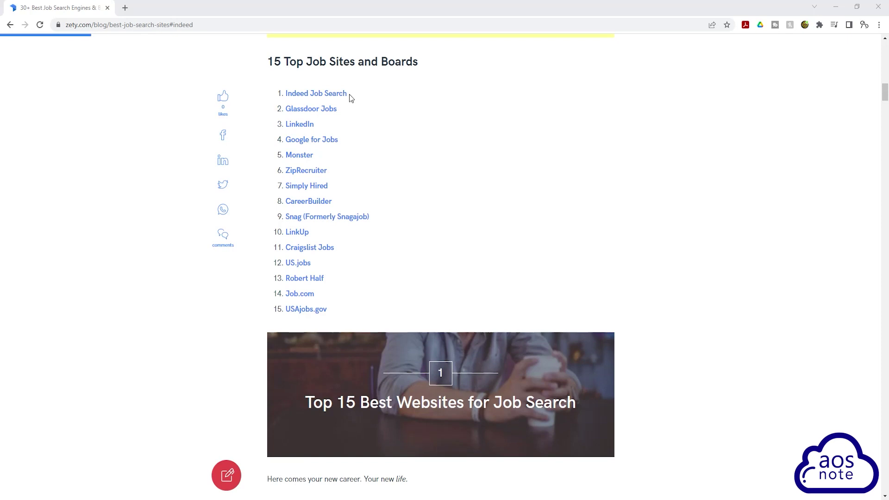
Load indeed.com in a new Chrome tab.
{"action": "left_click", "coordinate": [125, 8]}
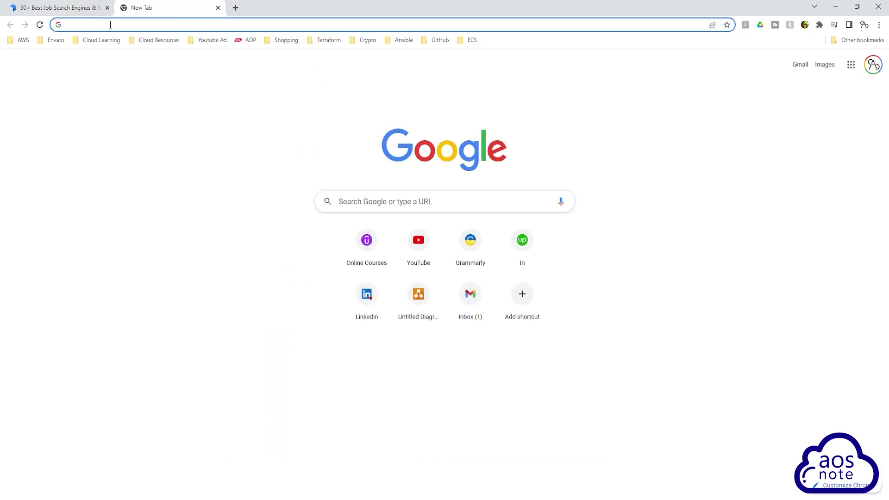
{"action": "type", "text": "indeed"}
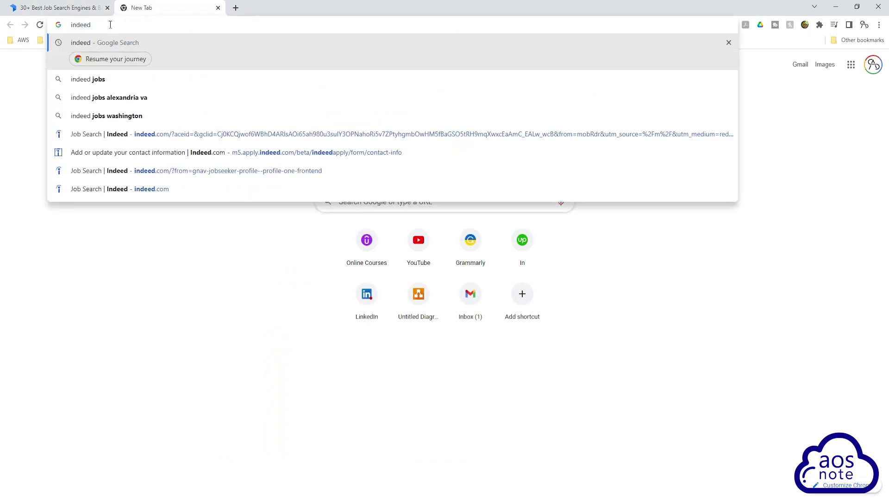
{"action": "type", "text": ".com"}
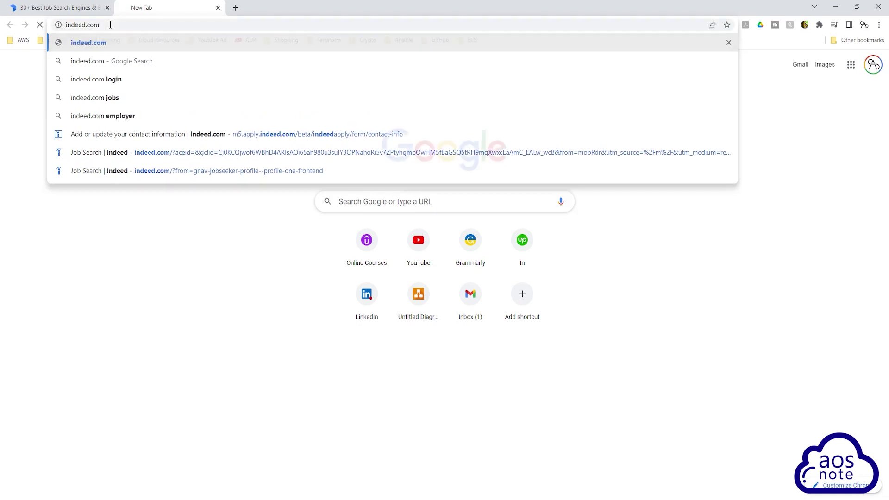
{"action": "key", "text": "Return"}
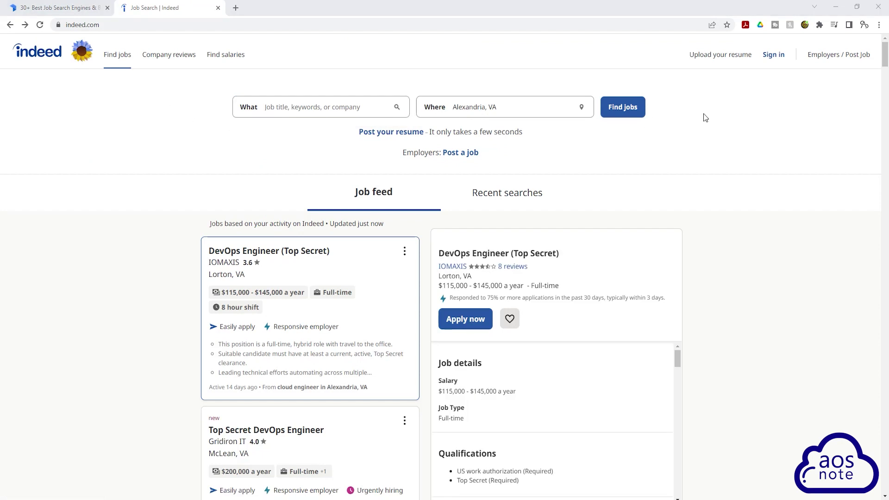
Sign in to Indeed with the account e-mail address, choosing password login and entering the password.
{"action": "left_click", "coordinate": [773, 56]}
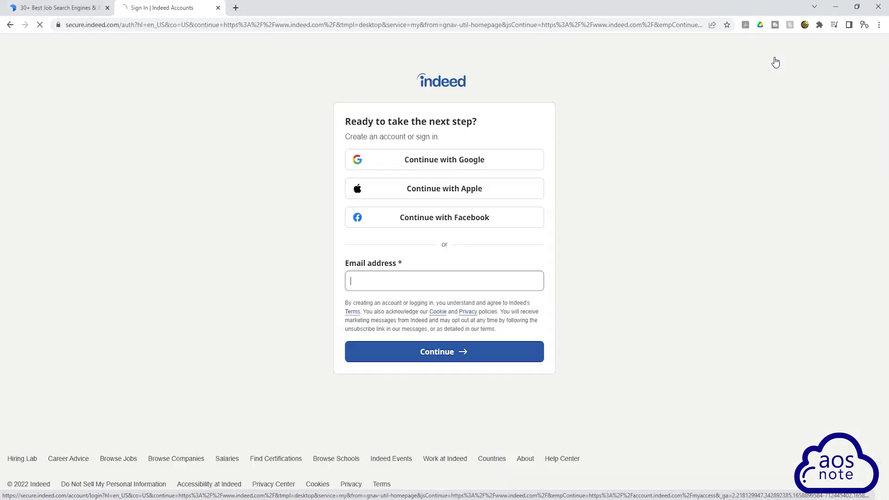
{"action": "left_click", "coordinate": [376, 286]}
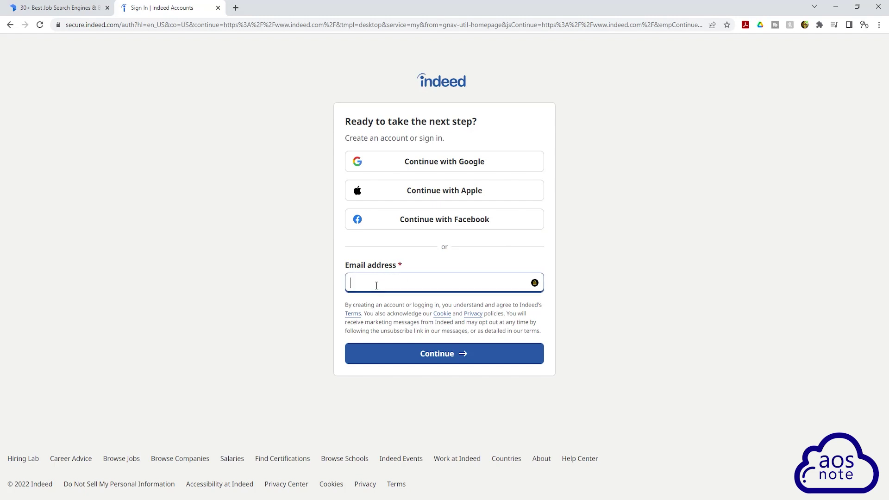
{"action": "key", "text": "ctrl+v"}
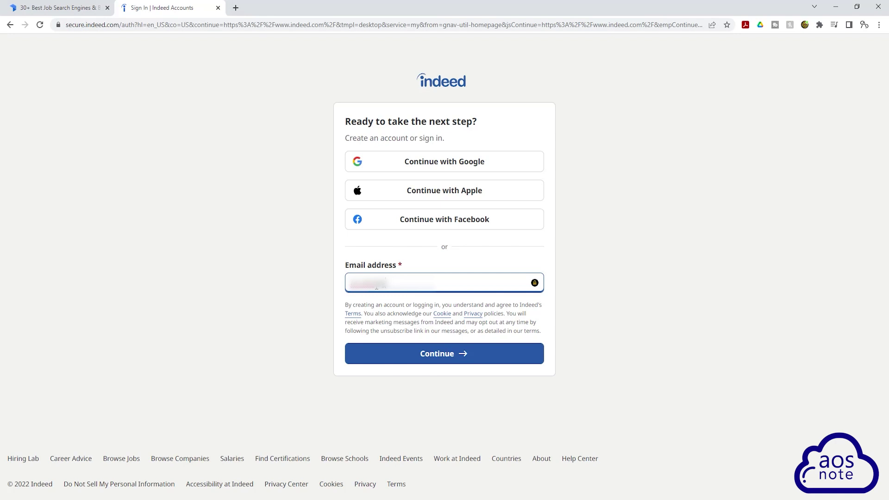
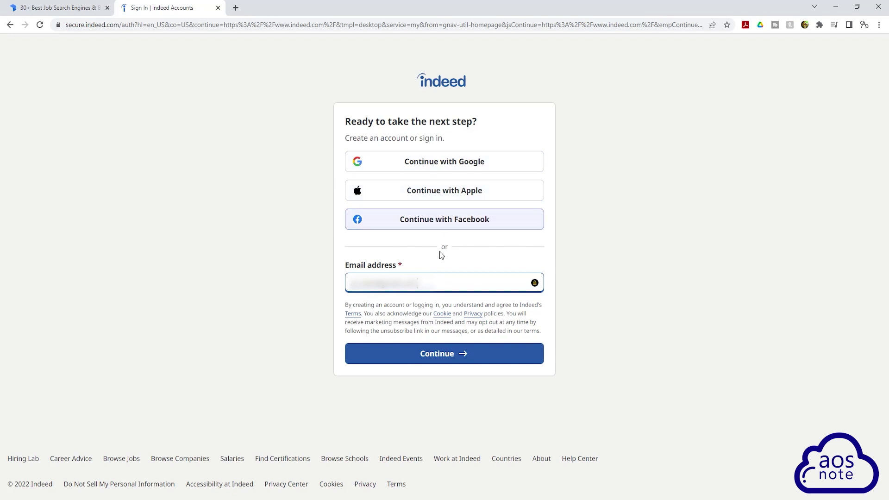
{"action": "left_click", "coordinate": [454, 354]}
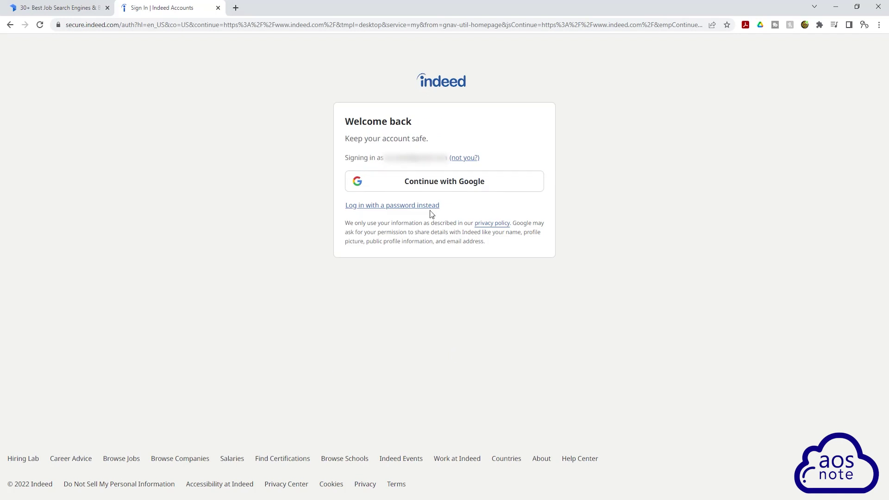
{"action": "left_click", "coordinate": [389, 206]}
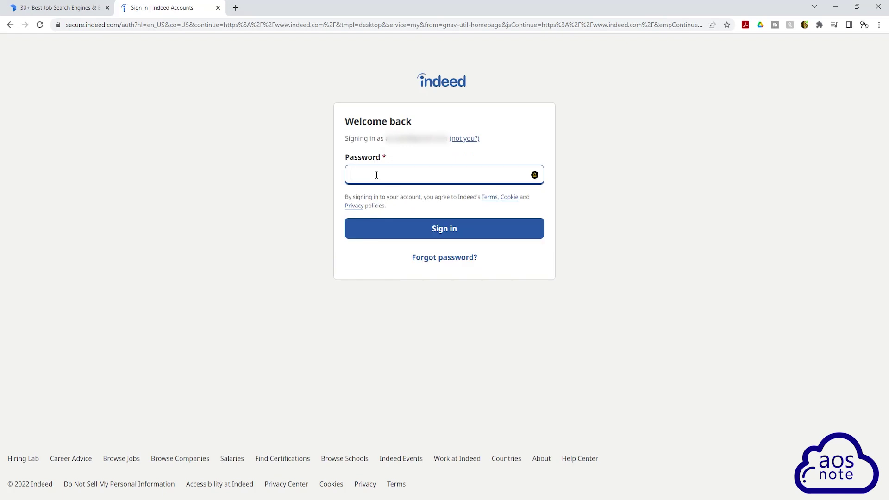
{"action": "type", "text": "••••••••••"}
{"action": "key", "text": "Return"}
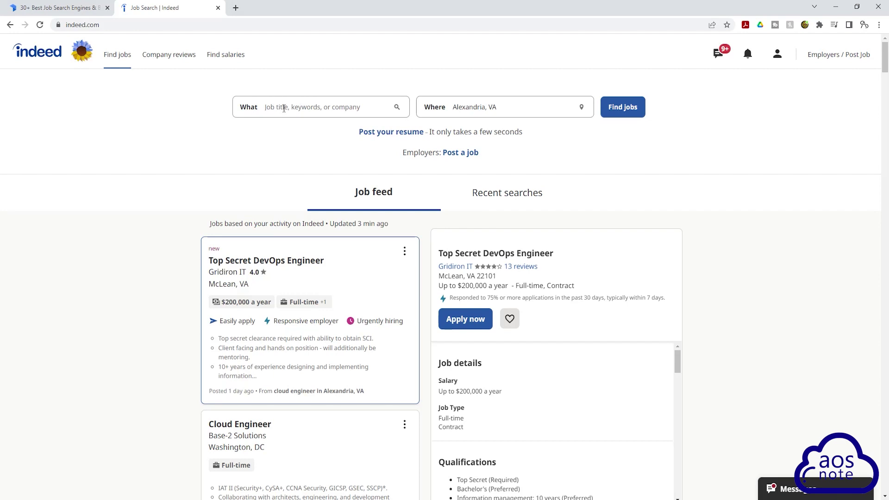
Enter 'cloud engineer' as the job search keywords.
{"action": "left_click", "coordinate": [283, 108]}
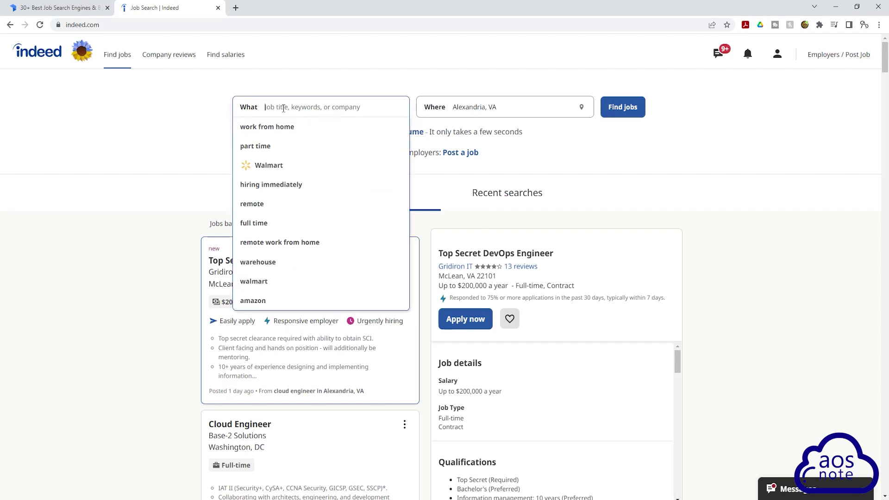
{"action": "type", "text": "cloud"}
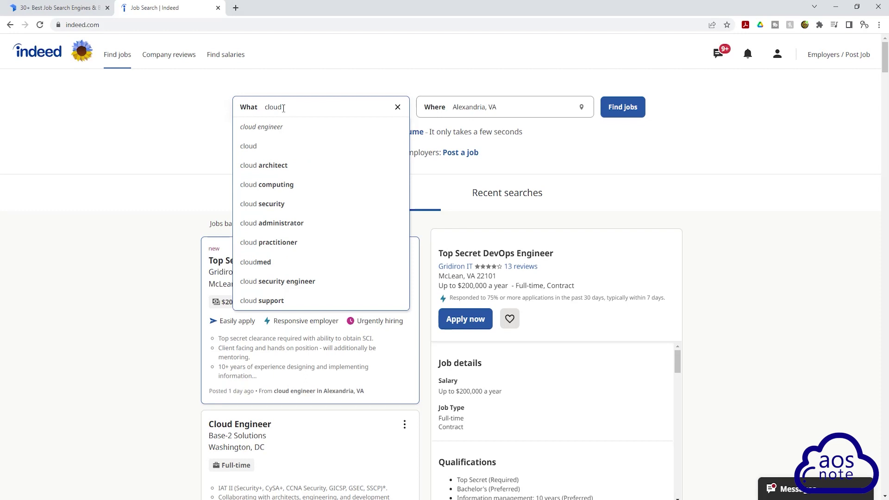
{"action": "type", "text": " en"}
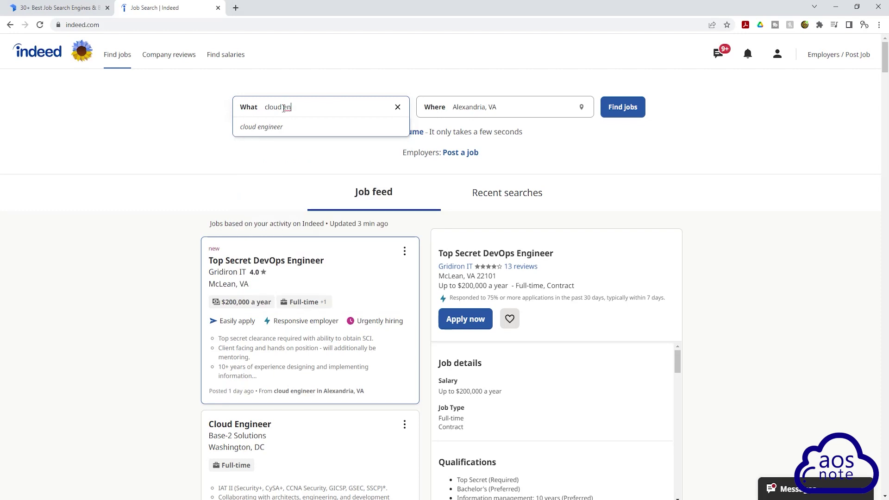
{"action": "left_click", "coordinate": [260, 127]}
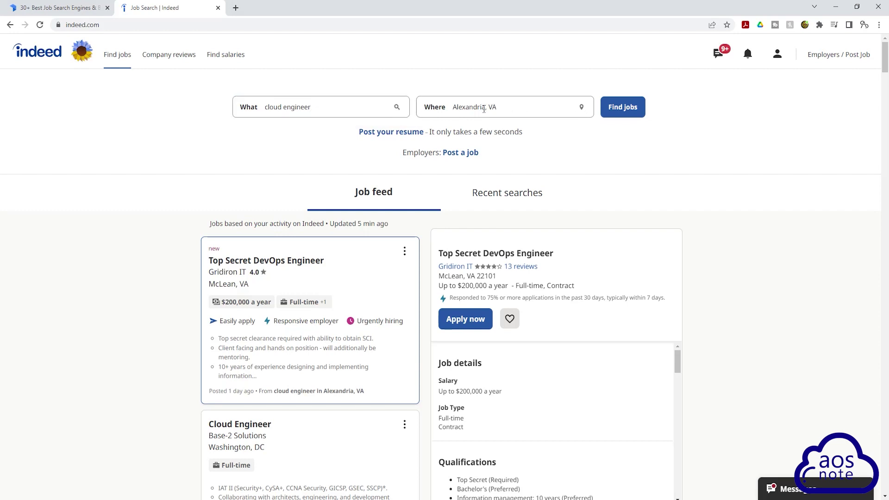
Replace the Alexandria, VA location with Remote and run the job search.
{"action": "left_click", "coordinate": [483, 107]}
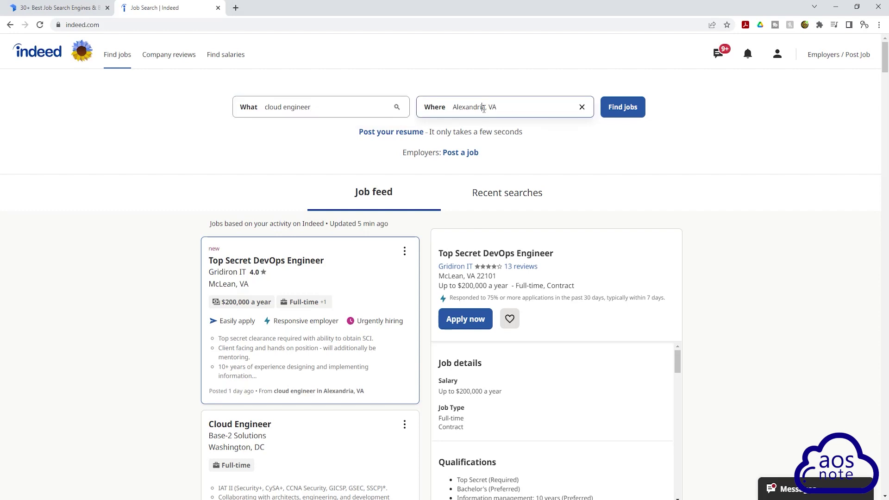
{"action": "left_click", "coordinate": [581, 109]}
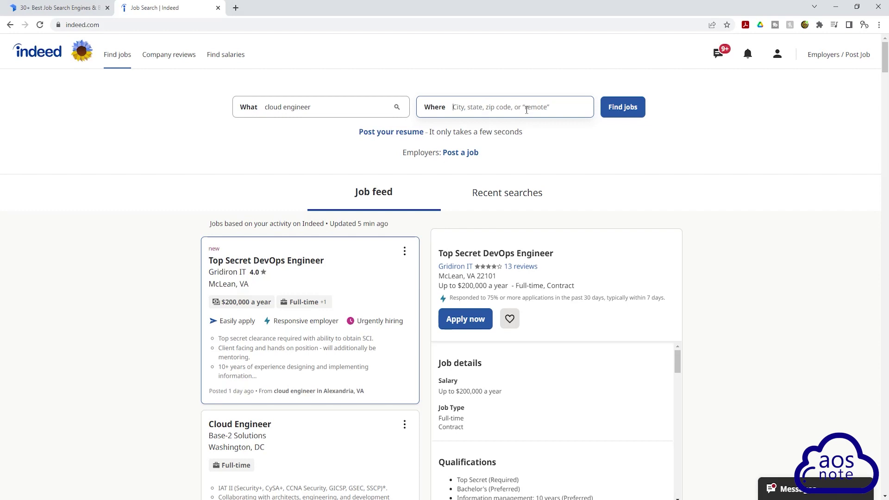
{"action": "type", "text": "remote"}
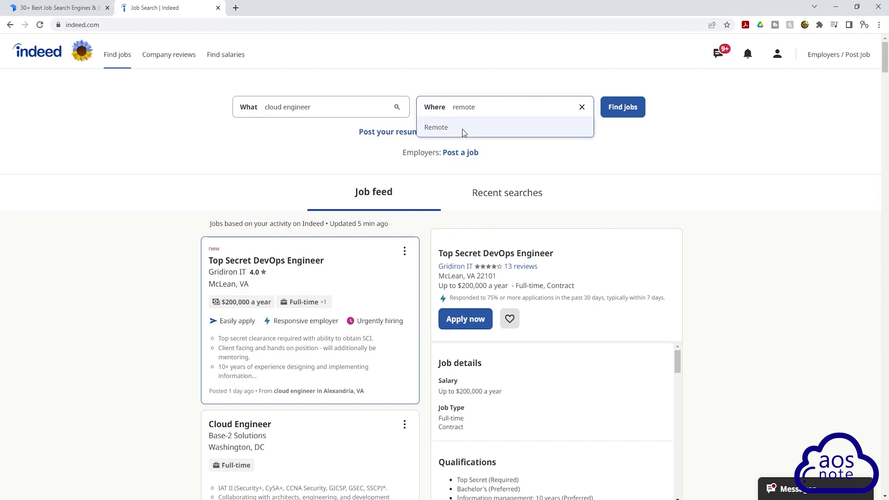
{"action": "left_click", "coordinate": [442, 128]}
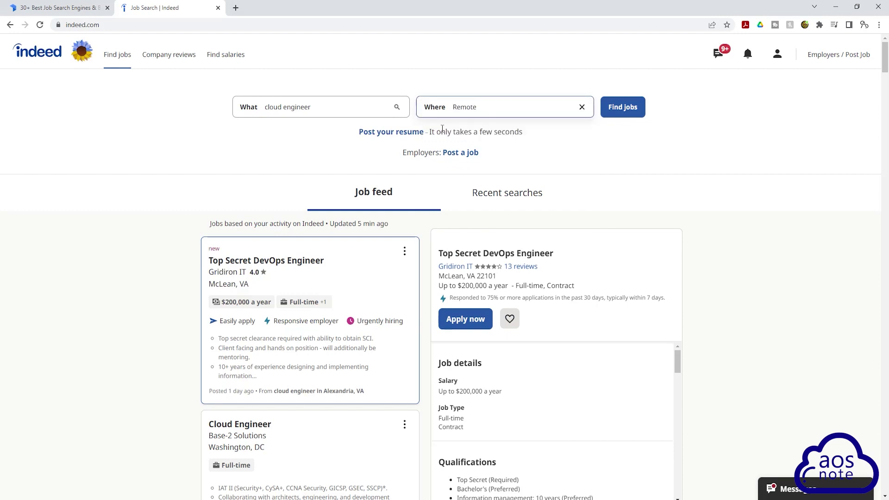
{"action": "left_click", "coordinate": [641, 107]}
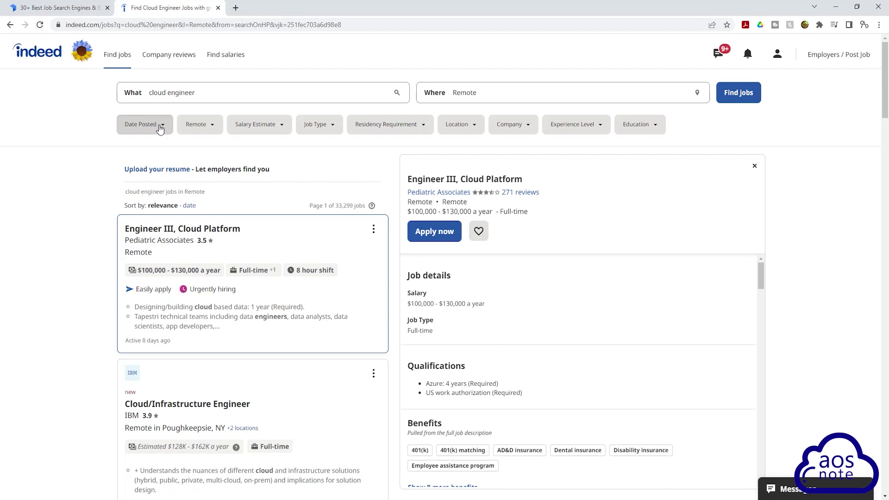
Filter results to the last 7 days and $150,000+, then activate the job alert and close its confirmation.
{"action": "left_click", "coordinate": [161, 129]}
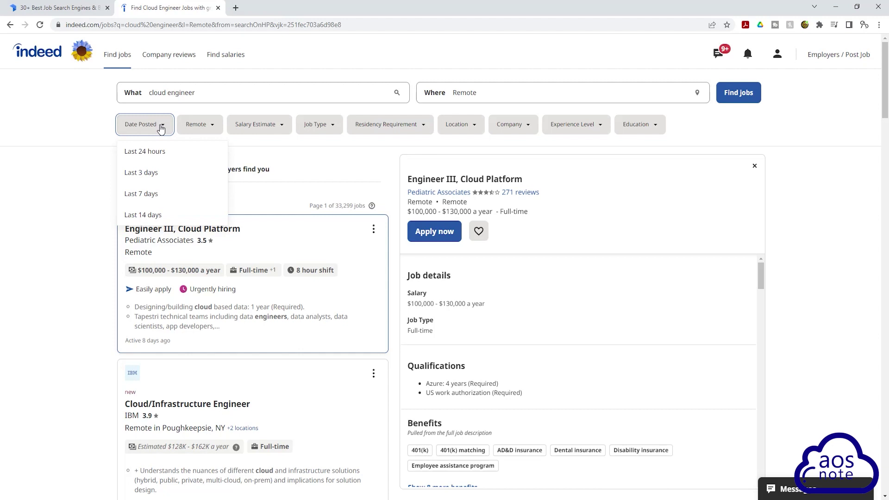
{"action": "left_click", "coordinate": [155, 194]}
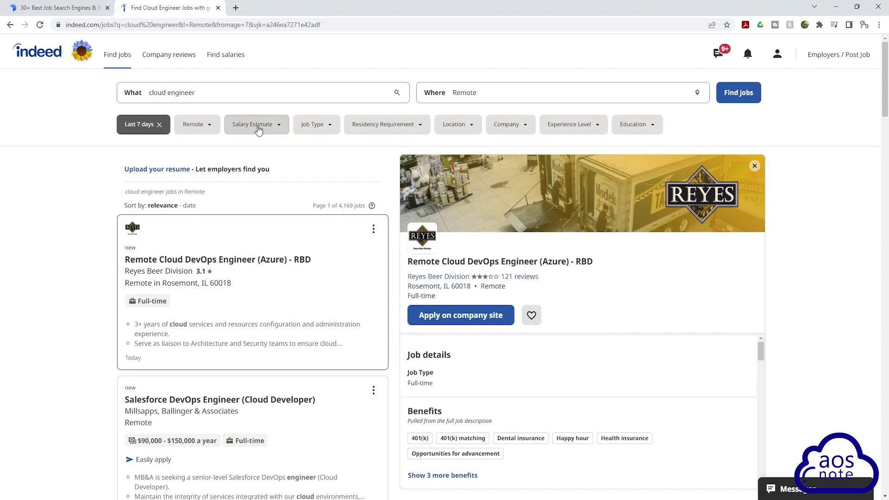
{"action": "left_click", "coordinate": [259, 130]}
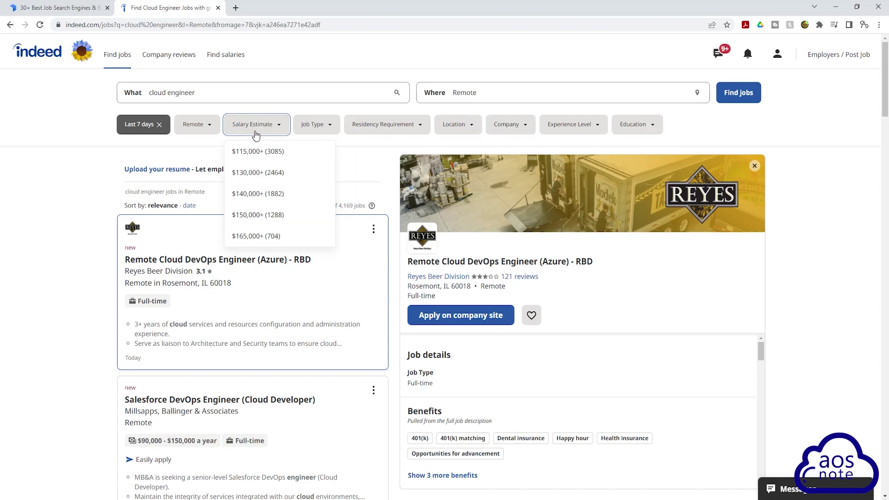
{"action": "left_click", "coordinate": [248, 218]}
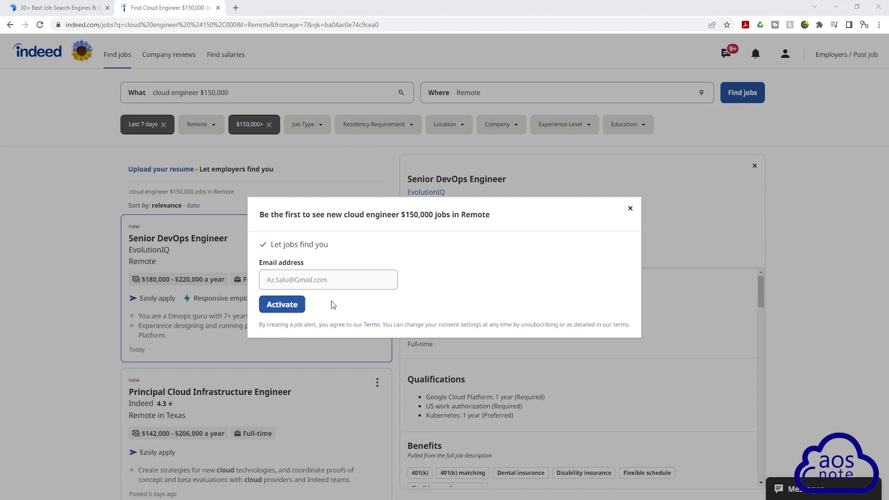
{"action": "left_click", "coordinate": [293, 308]}
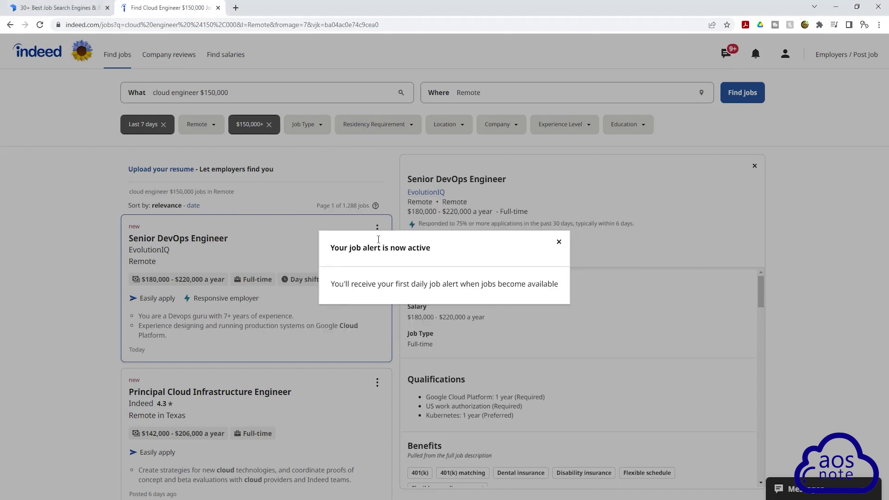
{"action": "left_click", "coordinate": [558, 242]}
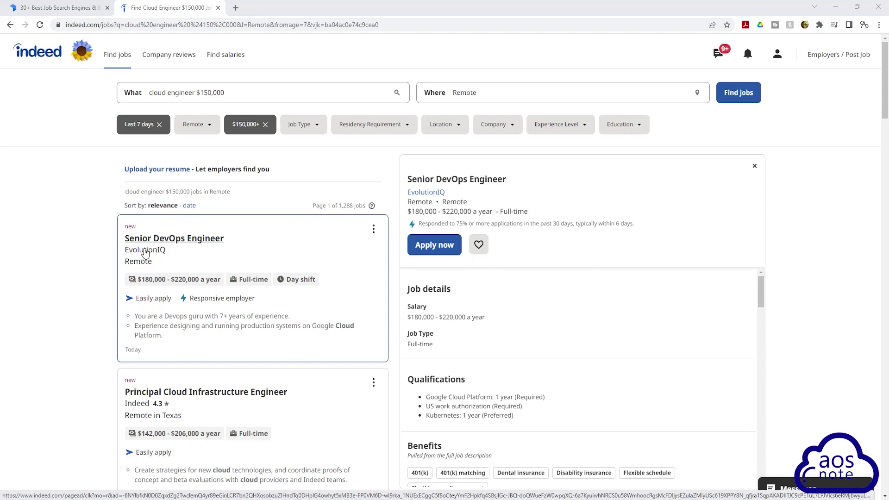
Open EvolutionIQ's Senior DevOps Engineer posting and scroll through its qualifications and benefits.
{"action": "left_click", "coordinate": [315, 245]}
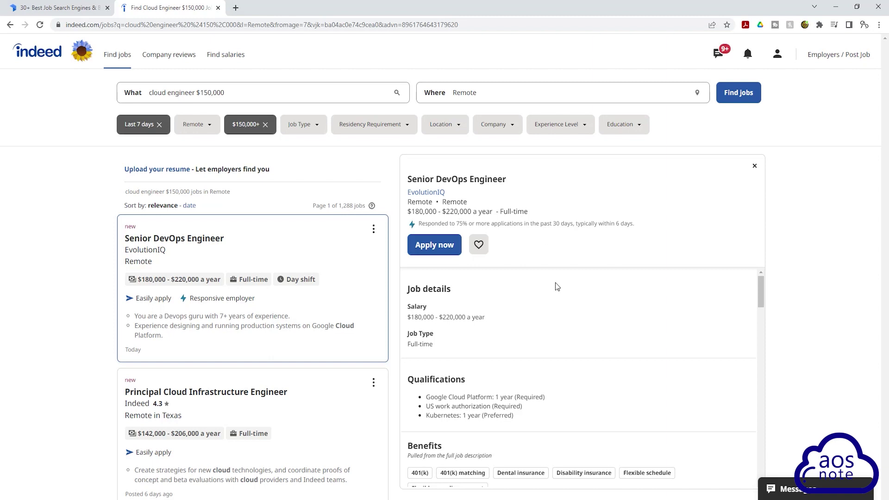
{"action": "scroll", "coordinate": [527, 291], "scroll_direction": "down", "scroll_amount": 2}
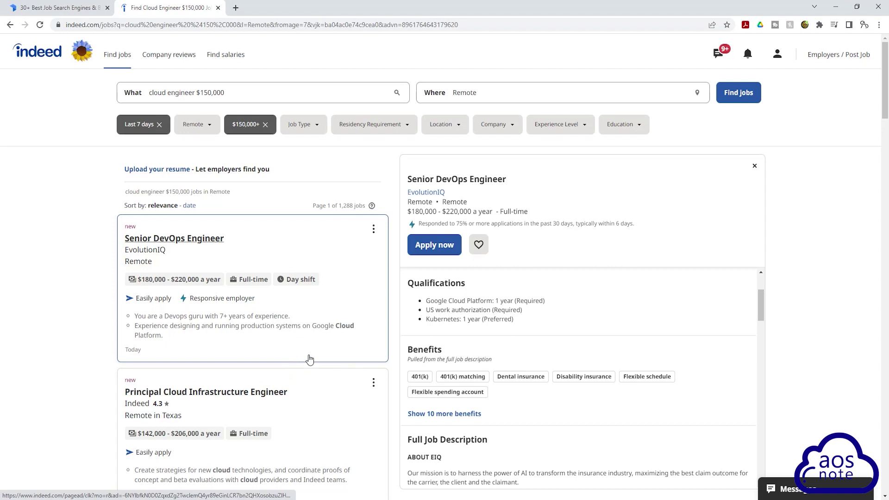
{"action": "scroll", "coordinate": [305, 356], "scroll_direction": "down", "scroll_amount": 1}
{"action": "scroll", "coordinate": [314, 346], "scroll_direction": "down", "scroll_amount": 2}
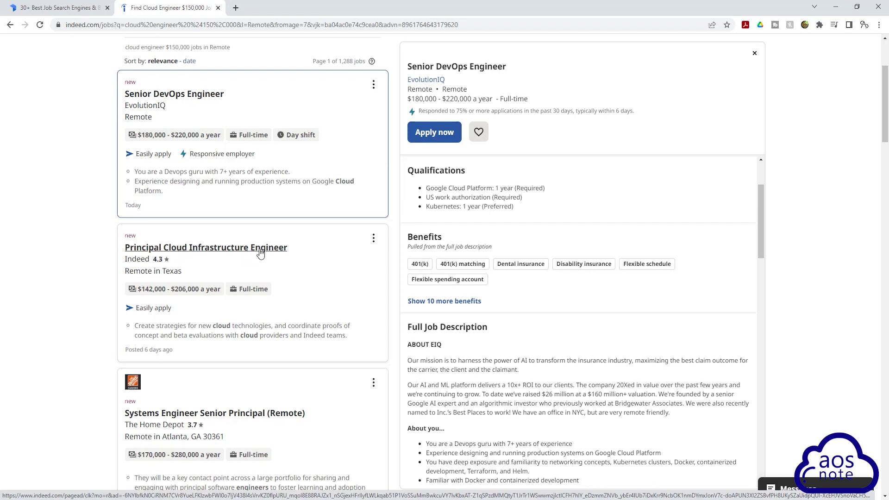
Open the Principal Cloud Infrastructure Engineer posting ($142,000 - $206,000 a year) and read its full description.
{"action": "left_click", "coordinate": [342, 279]}
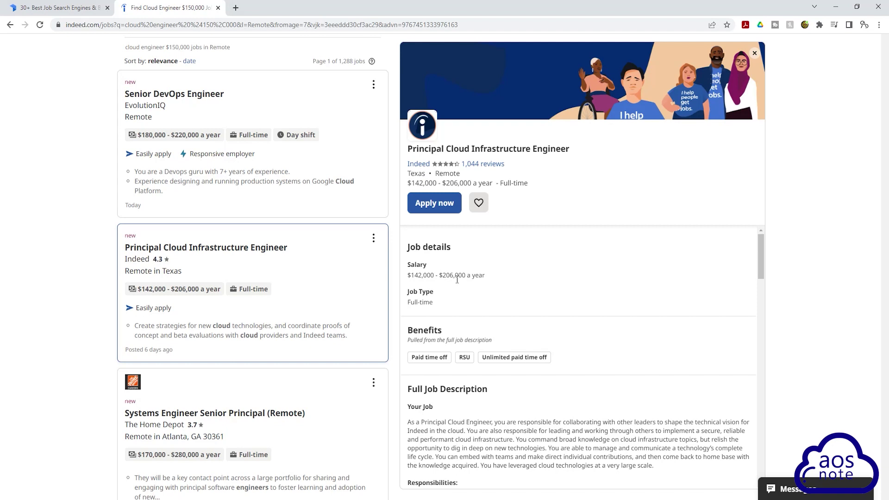
{"action": "scroll", "coordinate": [457, 279], "scroll_direction": "down", "scroll_amount": 3}
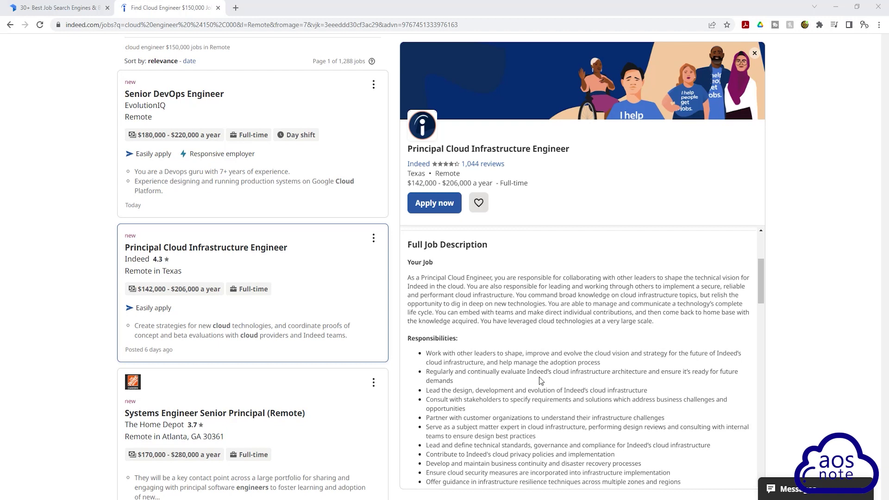
{"action": "scroll", "coordinate": [541, 380], "scroll_direction": "down", "scroll_amount": 5}
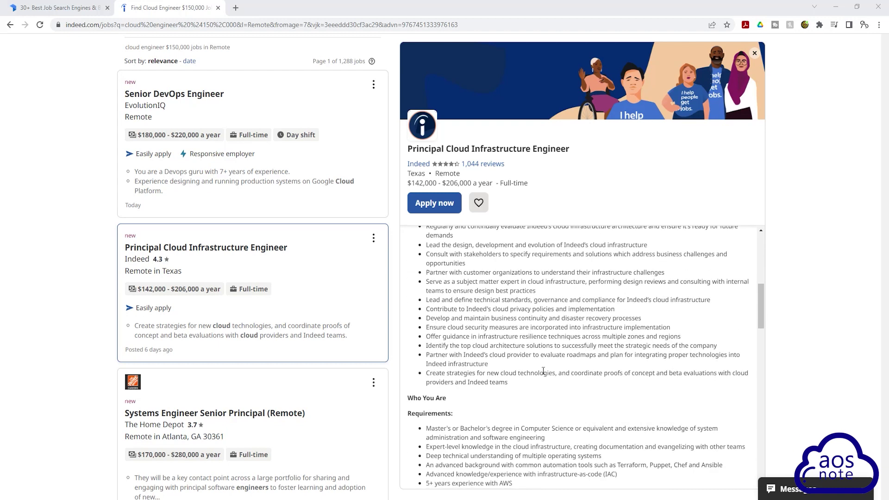
{"action": "scroll", "coordinate": [472, 276], "scroll_direction": "down", "scroll_amount": 1}
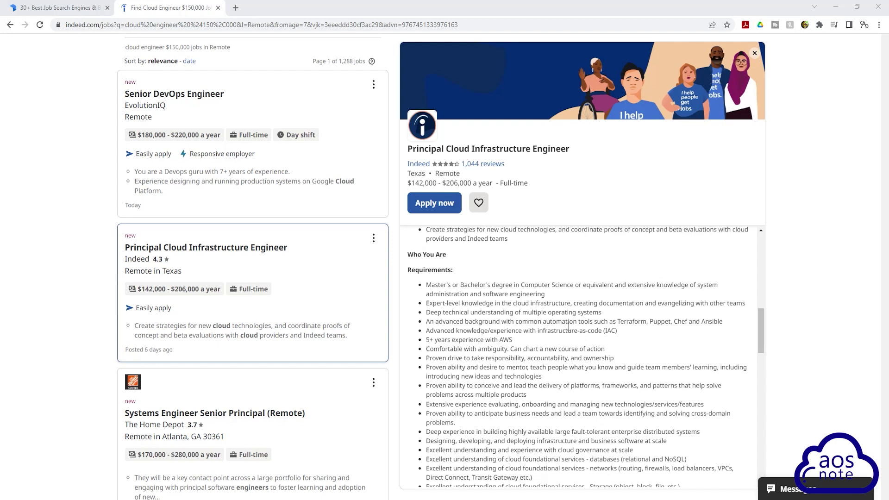
{"action": "scroll", "coordinate": [568, 327], "scroll_direction": "down", "scroll_amount": 5}
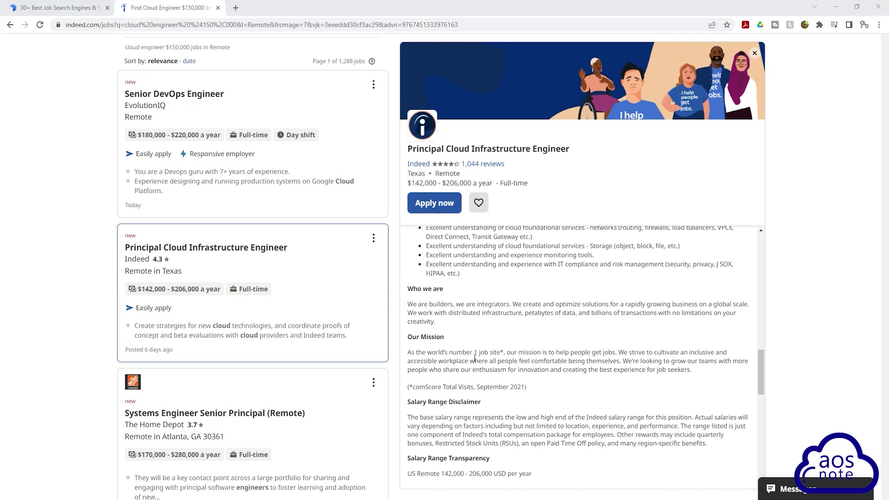
{"action": "scroll", "coordinate": [467, 357], "scroll_direction": "down", "scroll_amount": 3}
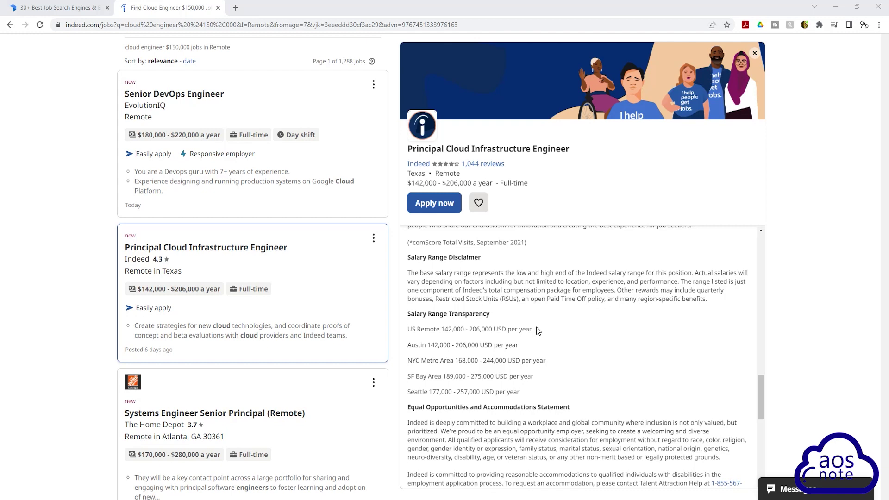
{"action": "scroll", "coordinate": [537, 330], "scroll_direction": "down", "scroll_amount": 2}
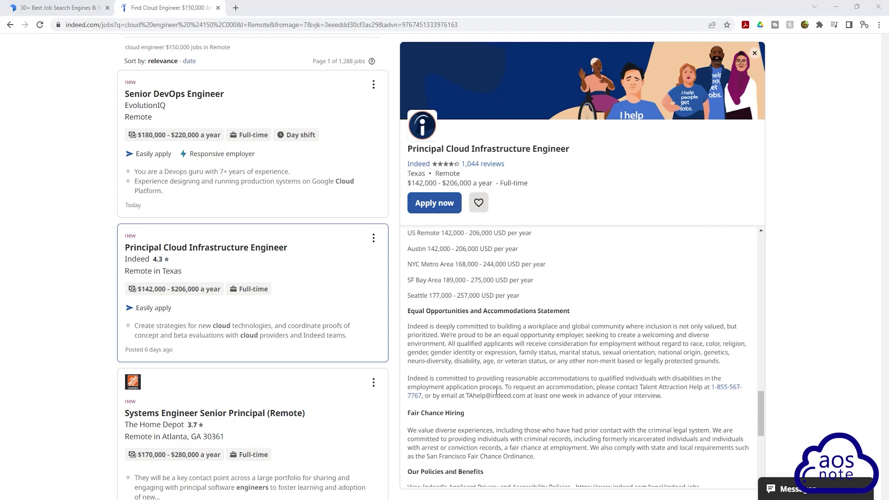
{"action": "scroll", "coordinate": [496, 391], "scroll_direction": "up", "scroll_amount": 13}
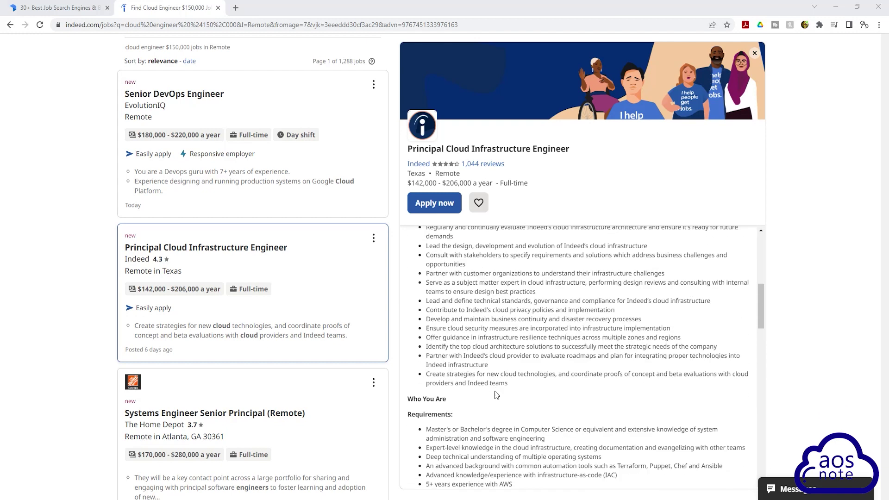
{"action": "scroll", "coordinate": [464, 407], "scroll_direction": "up", "scroll_amount": 3}
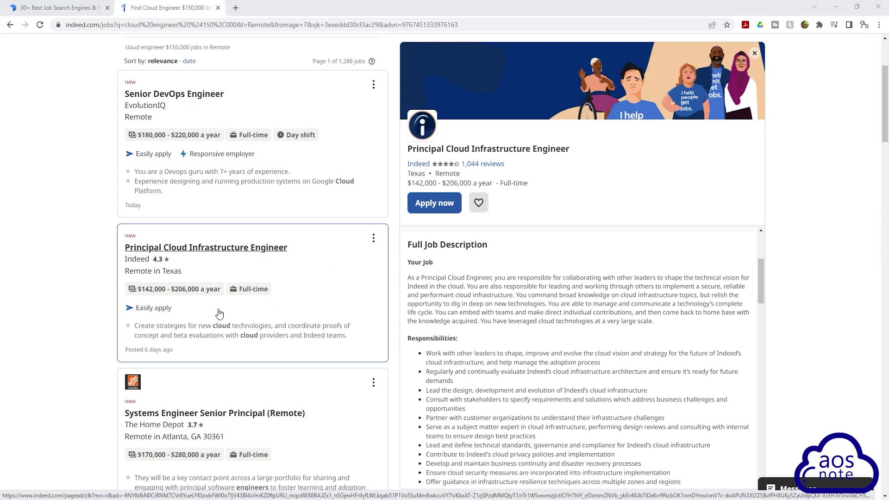
Reselect the Principal Cloud Infrastructure Engineer job and start its application at the contact information step.
{"action": "left_click", "coordinate": [236, 309]}
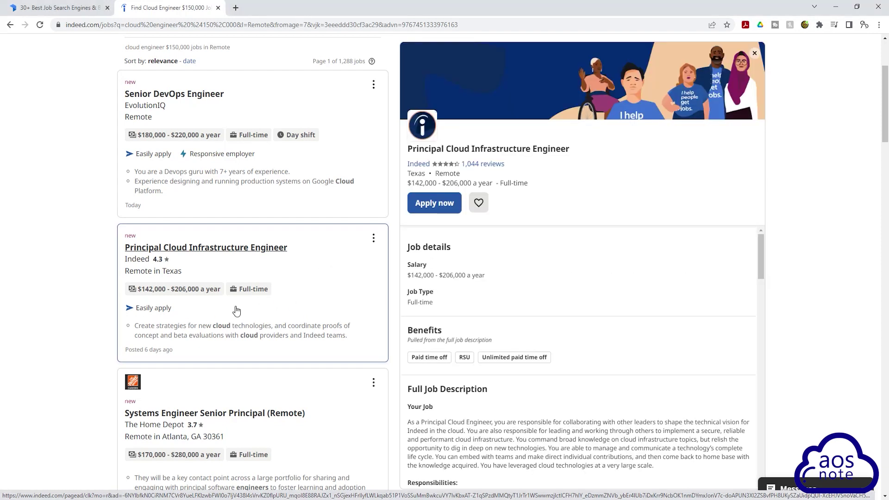
{"action": "left_click", "coordinate": [442, 206]}
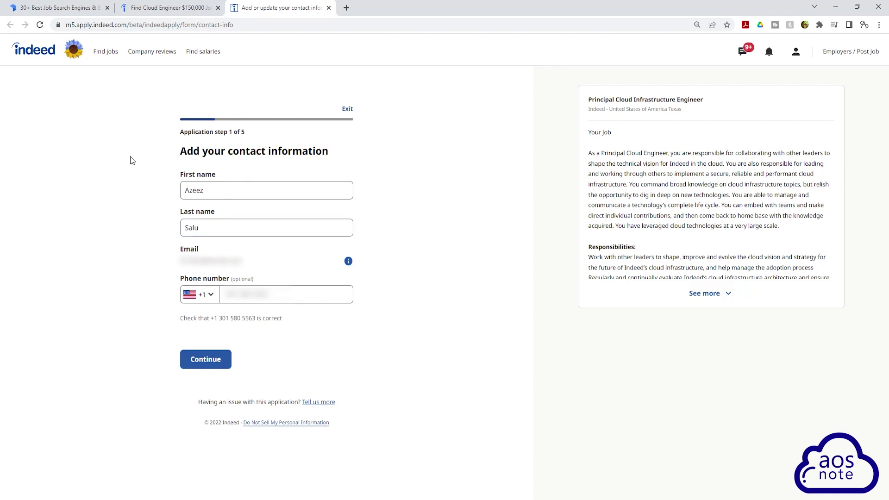
Accept the contact details and upload the cloud engineer resume PDF from the Desktop AWS resume folder.
{"action": "left_click", "coordinate": [204, 367]}
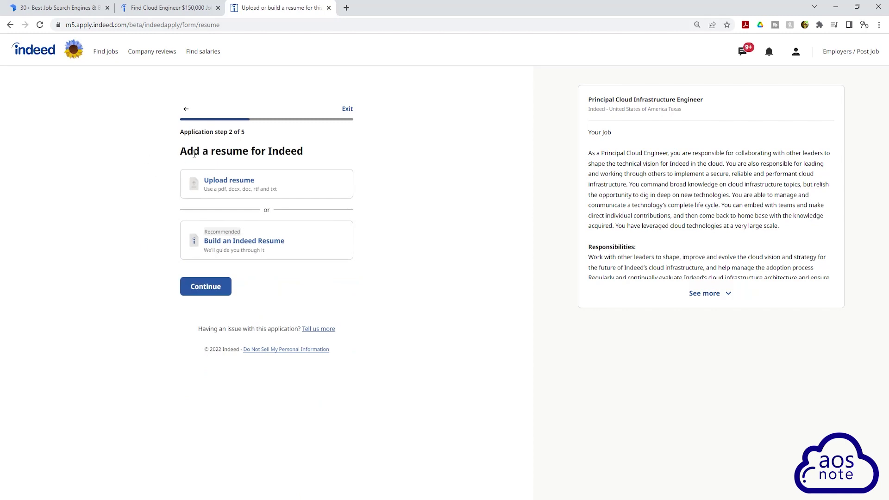
{"action": "left_click", "coordinate": [223, 180]}
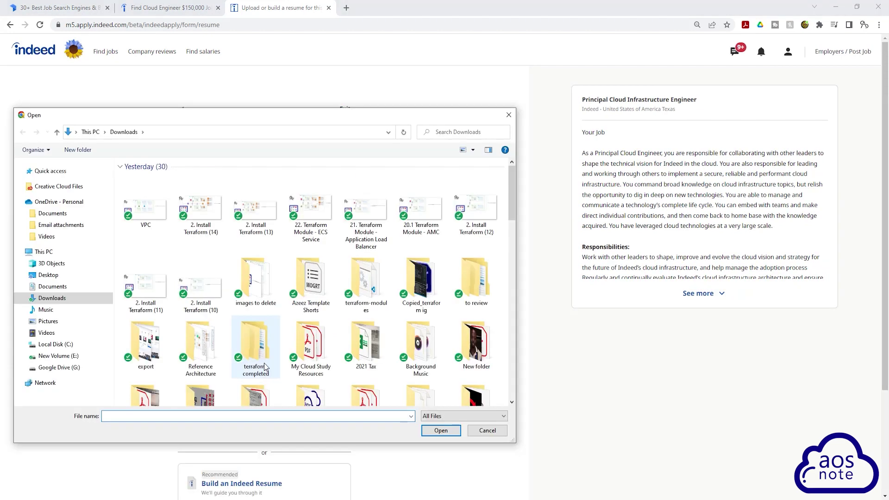
{"action": "left_click", "coordinate": [51, 277]}
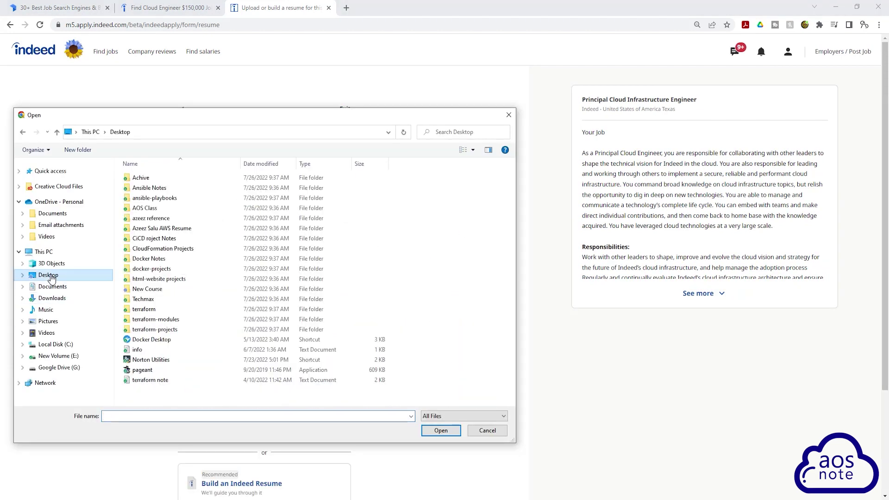
{"action": "double_click", "coordinate": [154, 229]}
{"action": "left_click", "coordinate": [166, 199]}
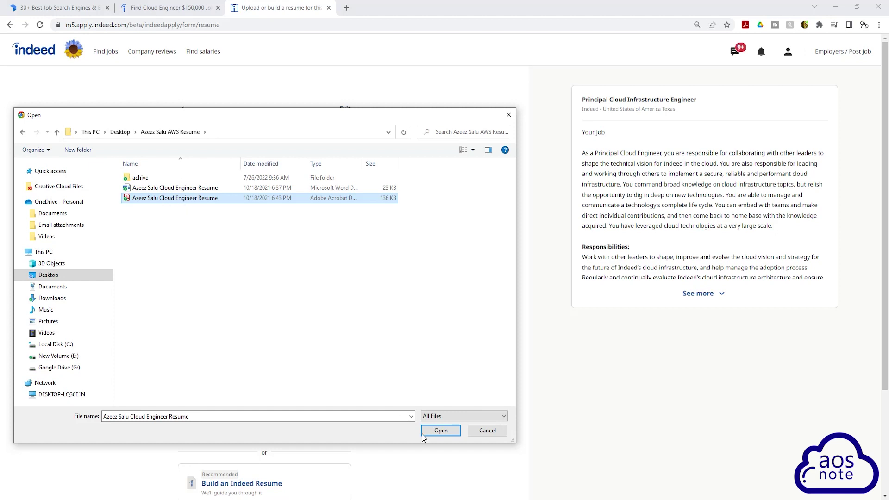
{"action": "left_click", "coordinate": [447, 433]}
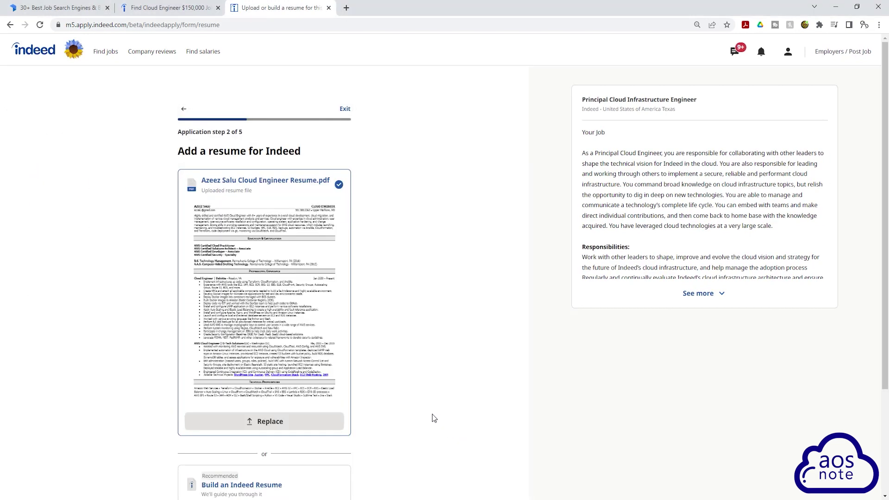
{"action": "scroll", "coordinate": [389, 357], "scroll_direction": "down", "scroll_amount": 3}
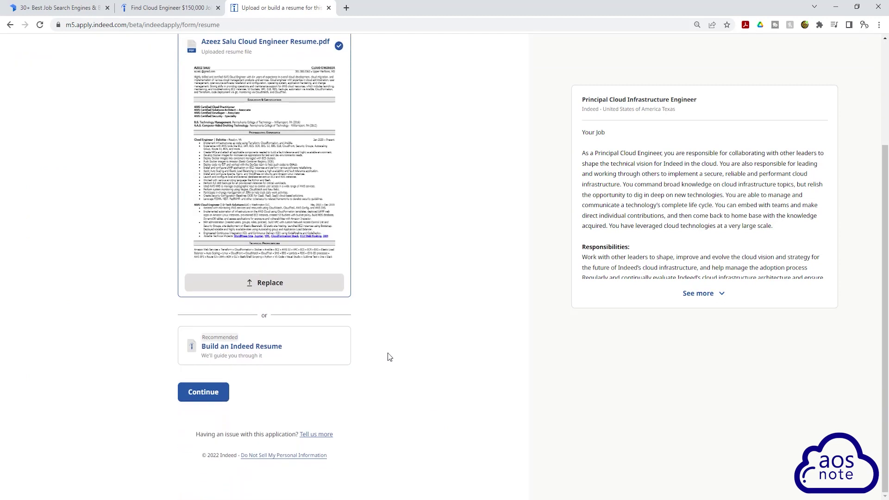
Continue to the screener questions and choose Black or African American as the ethnicity.
{"action": "left_click", "coordinate": [225, 394]}
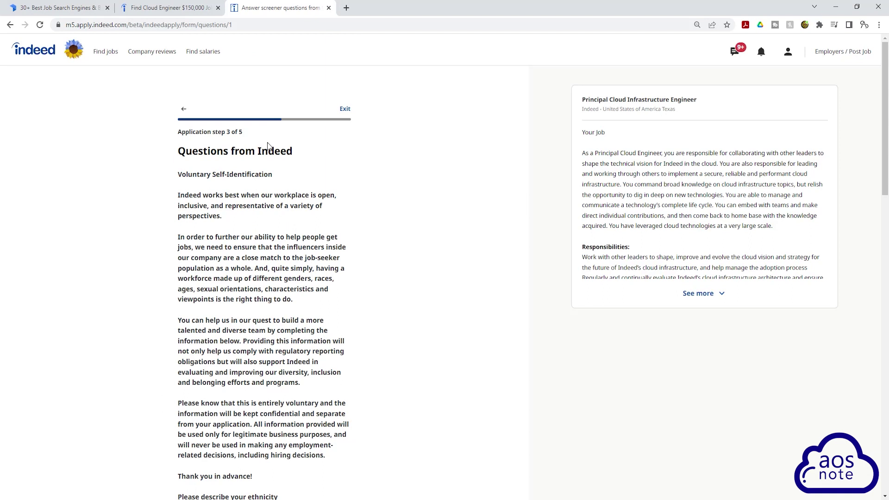
{"action": "scroll", "coordinate": [294, 228], "scroll_direction": "down", "scroll_amount": 3}
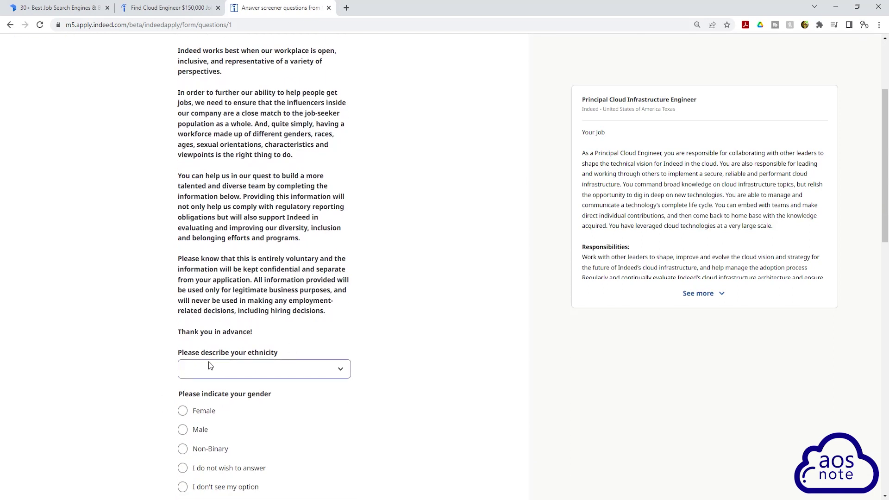
{"action": "left_click", "coordinate": [338, 373]}
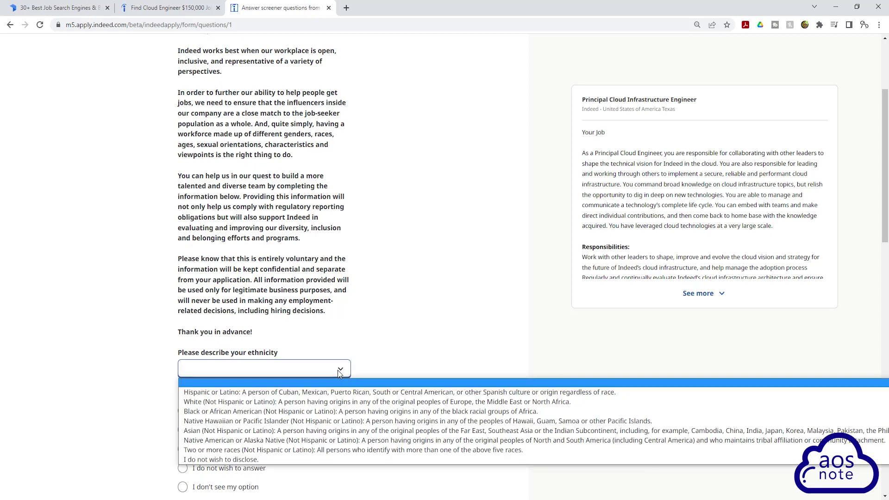
{"action": "left_click", "coordinate": [216, 412]}
Answer gender as Male and veteran status as not a protected veteran, then continue to step 4.
{"action": "scroll", "coordinate": [351, 306], "scroll_direction": "down", "scroll_amount": 2}
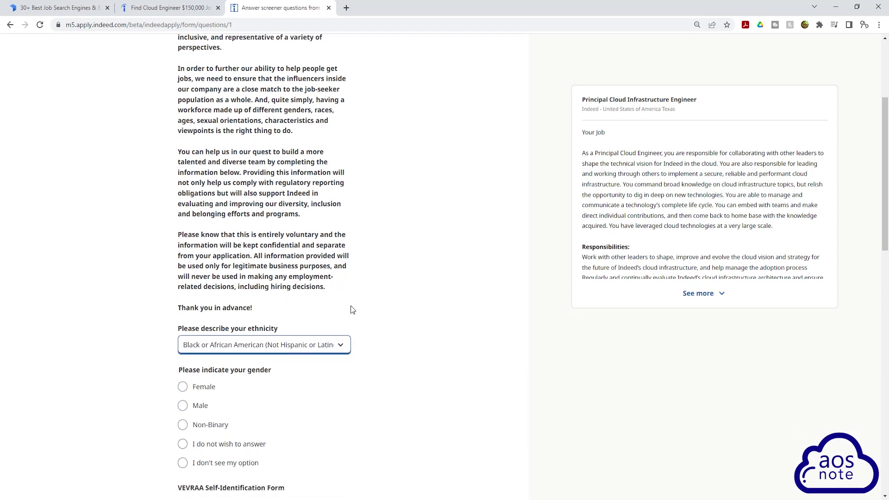
{"action": "left_click", "coordinate": [182, 334]}
{"action": "scroll", "coordinate": [324, 306], "scroll_direction": "down", "scroll_amount": 3}
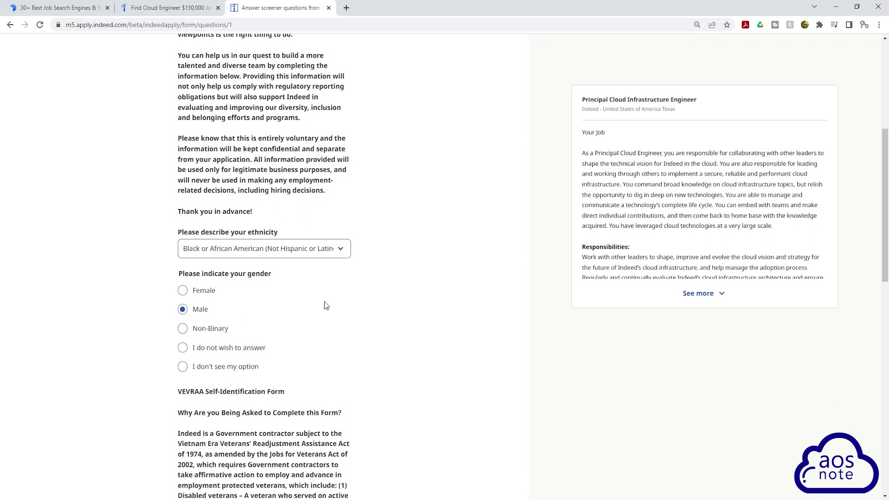
{"action": "scroll", "coordinate": [323, 307], "scroll_direction": "down", "scroll_amount": 4}
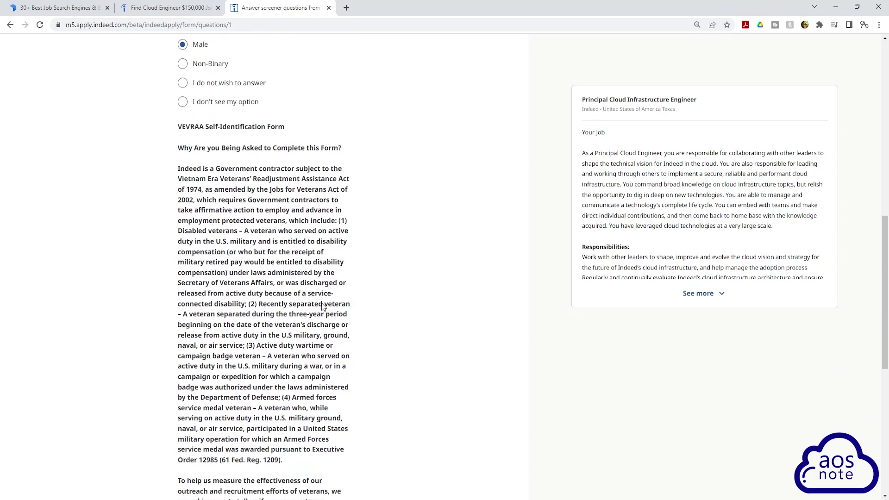
{"action": "scroll", "coordinate": [320, 268], "scroll_direction": "down", "scroll_amount": 6}
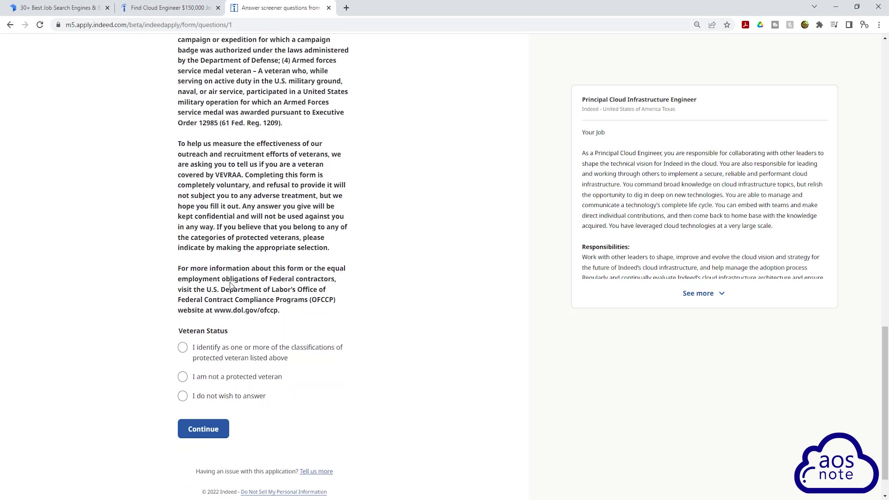
{"action": "left_click", "coordinate": [185, 377]}
{"action": "left_click", "coordinate": [203, 429]}
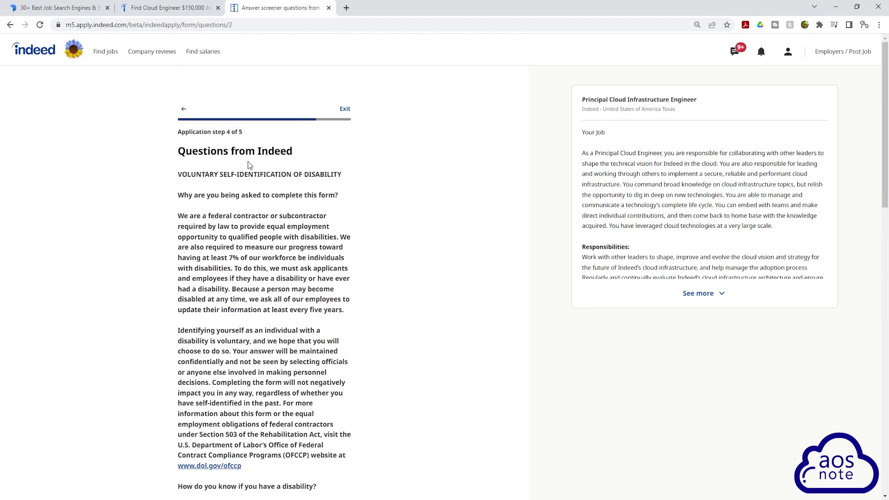
Answer Disability Status with 'I do not have a disability' and continue to the review page.
{"action": "scroll", "coordinate": [249, 162], "scroll_direction": "down", "scroll_amount": 5}
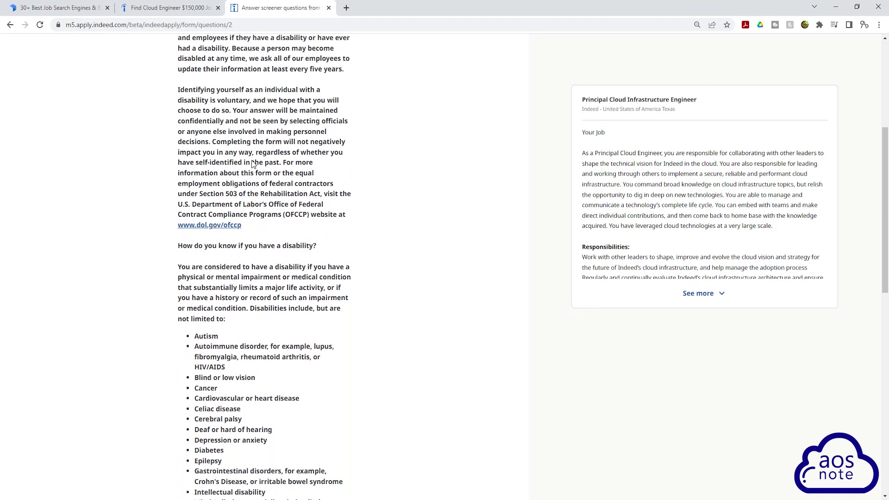
{"action": "scroll", "coordinate": [267, 177], "scroll_direction": "down", "scroll_amount": 6}
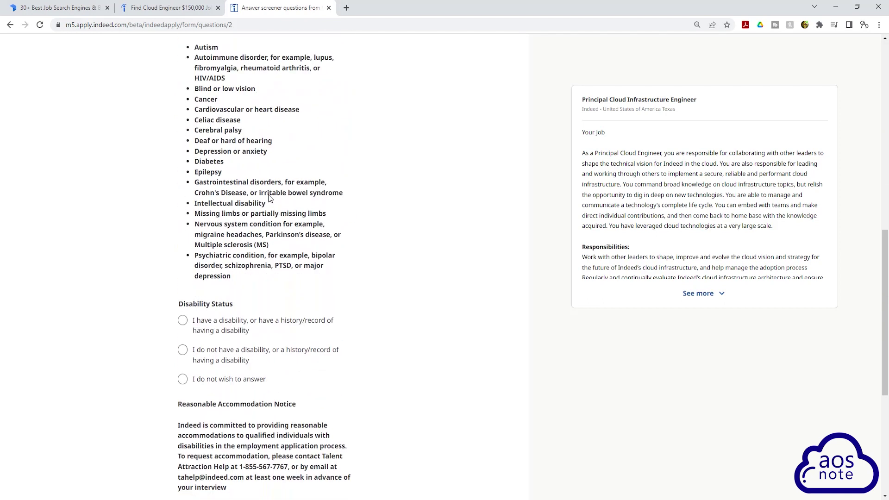
{"action": "left_click", "coordinate": [182, 350]}
{"action": "scroll", "coordinate": [297, 250], "scroll_direction": "down", "scroll_amount": 6}
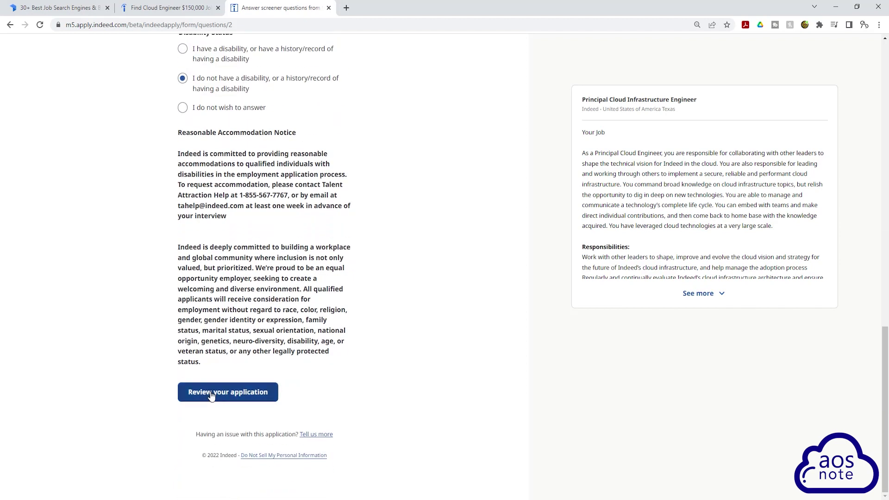
{"action": "left_click", "coordinate": [214, 392]}
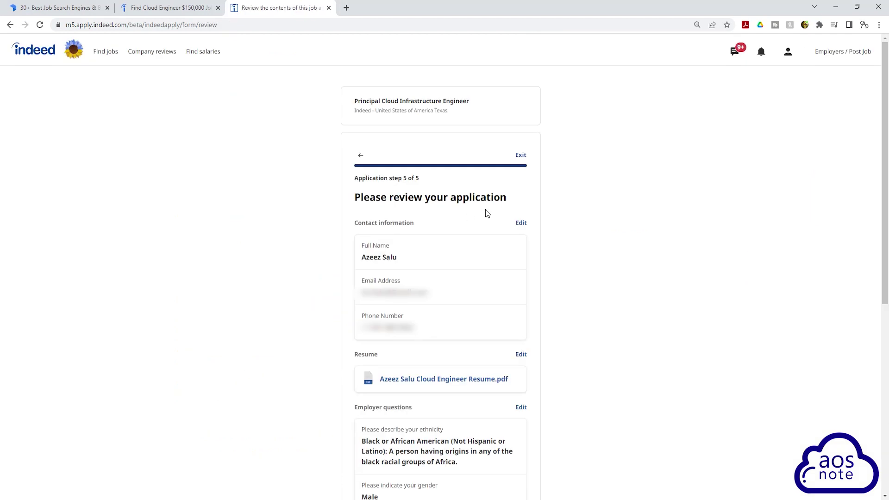
Submit the Principal Cloud Infrastructure Engineer application and close the confirmation tab.
{"action": "scroll", "coordinate": [485, 210], "scroll_direction": "down", "scroll_amount": 7}
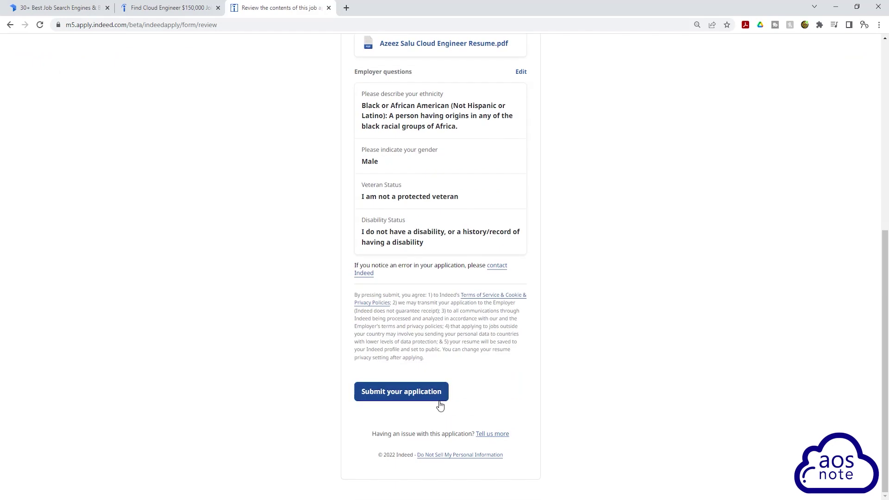
{"action": "left_click", "coordinate": [420, 399]}
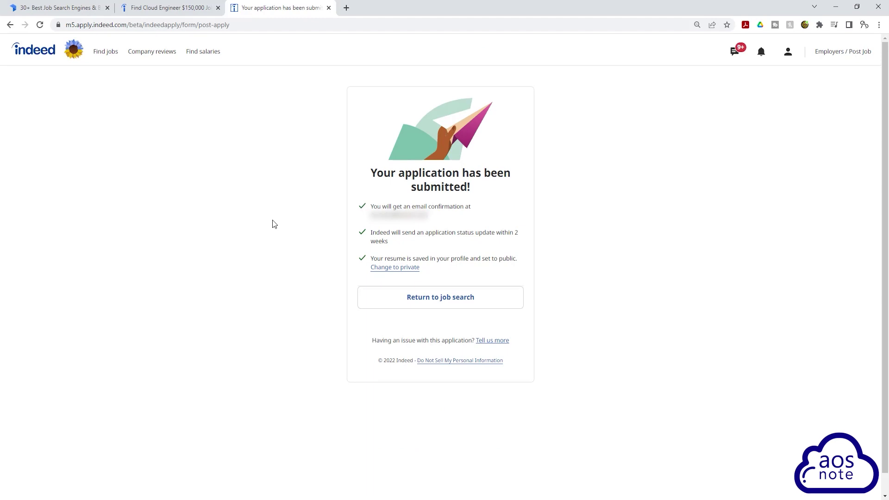
{"action": "left_click", "coordinate": [328, 8]}
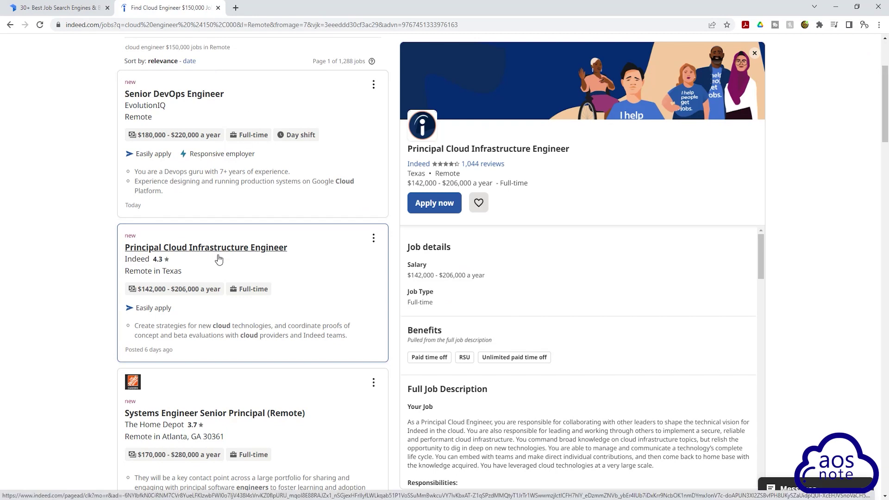
Open The Home Depot's Systems Engineer Senior Principal (Remote) posting and read through its description.
{"action": "scroll", "coordinate": [229, 257], "scroll_direction": "down", "scroll_amount": 4}
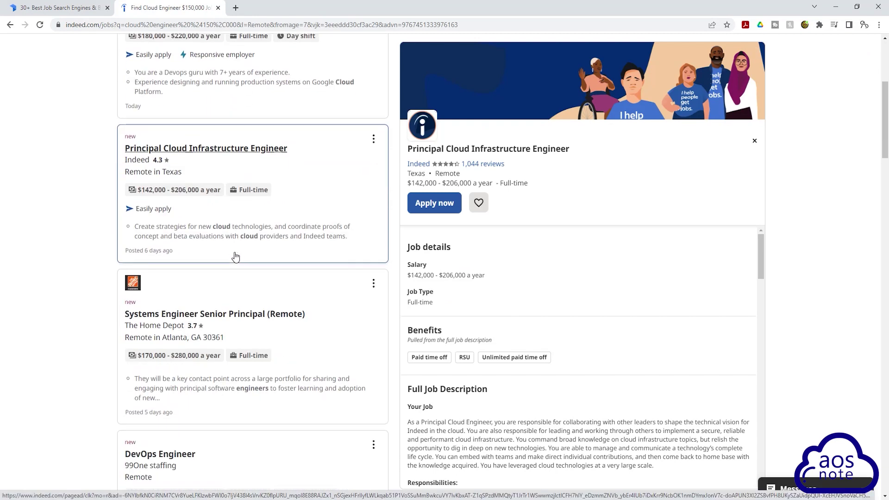
{"action": "left_click", "coordinate": [339, 240]}
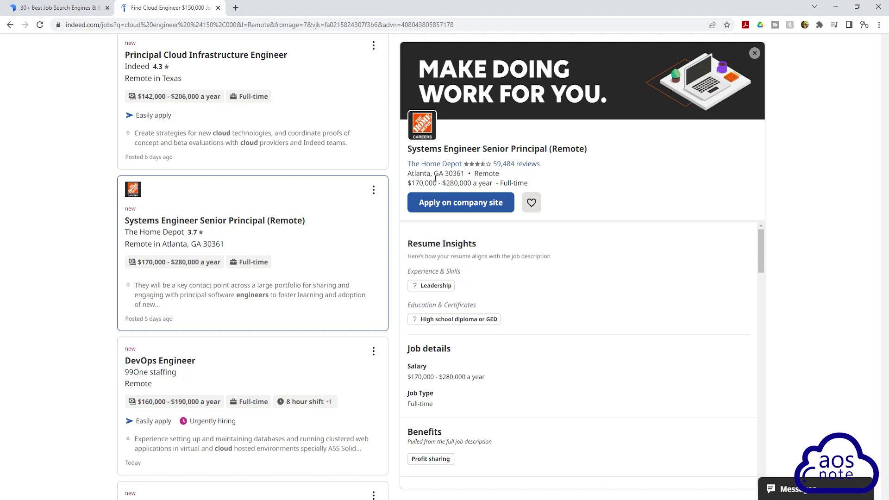
{"action": "scroll", "coordinate": [492, 320], "scroll_direction": "down", "scroll_amount": 4}
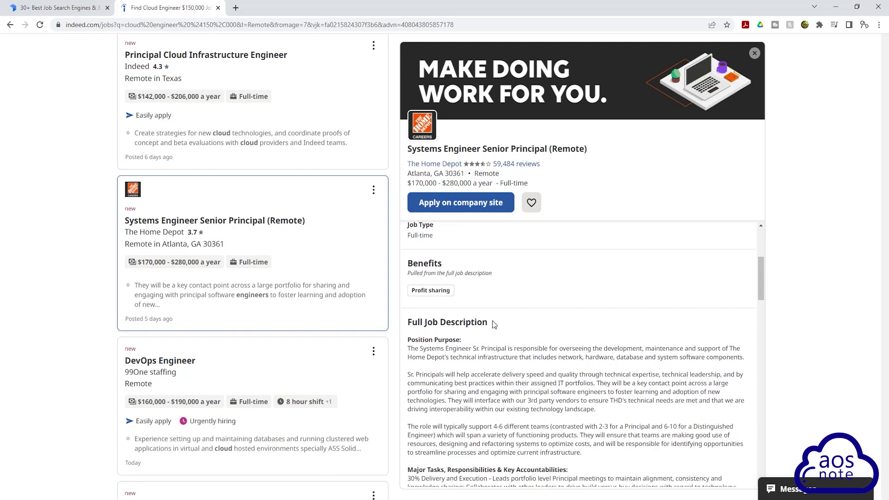
{"action": "scroll", "coordinate": [536, 328], "scroll_direction": "down", "scroll_amount": 1}
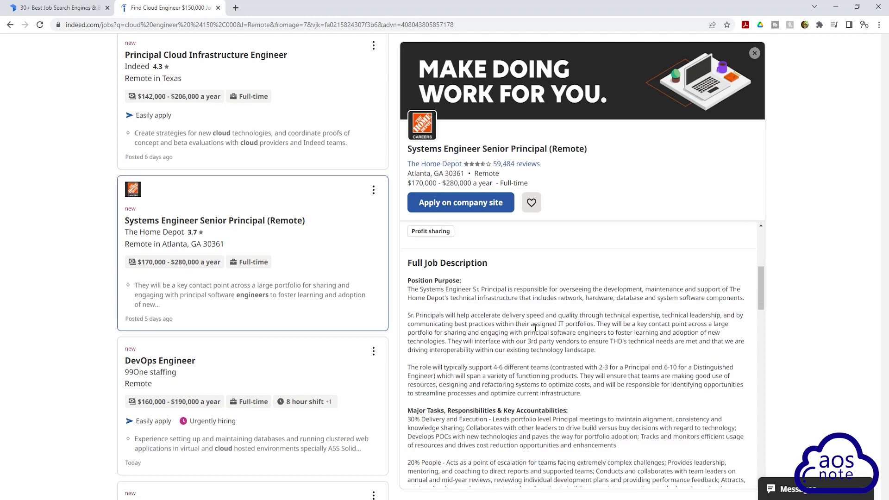
{"action": "scroll", "coordinate": [536, 328], "scroll_direction": "down", "scroll_amount": 10}
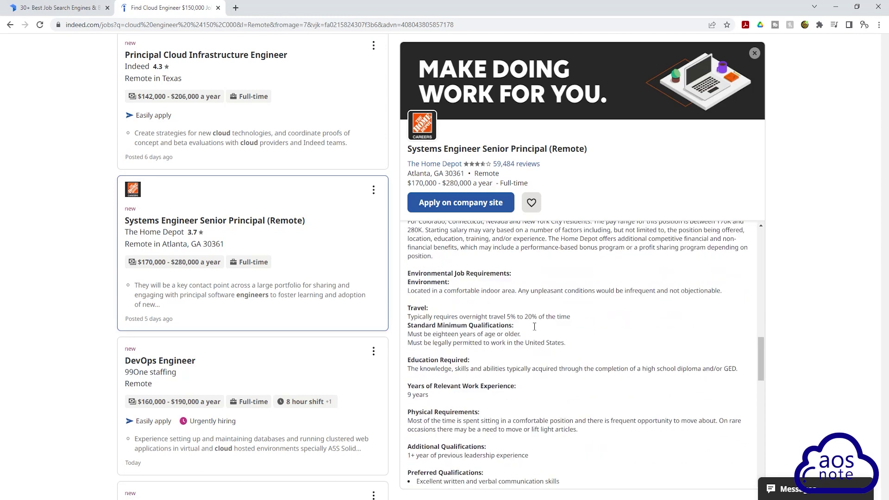
{"action": "scroll", "coordinate": [462, 335], "scroll_direction": "down", "scroll_amount": 4}
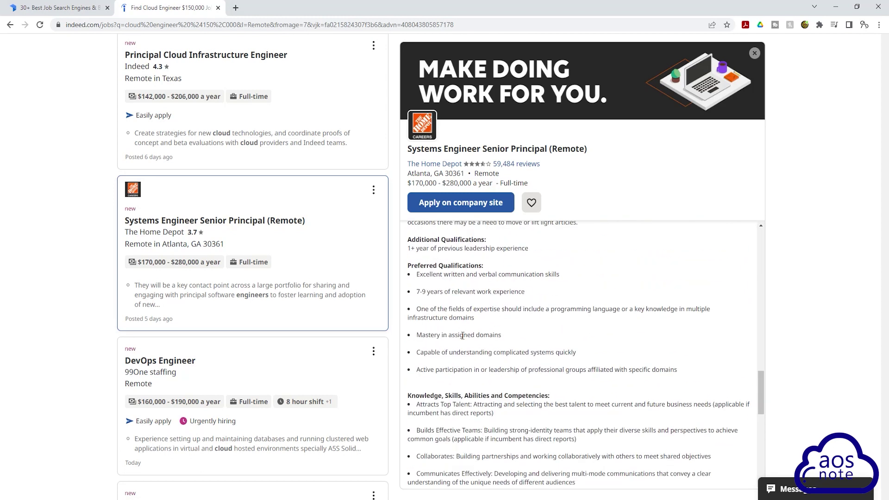
{"action": "scroll", "coordinate": [462, 335], "scroll_direction": "up", "scroll_amount": 8}
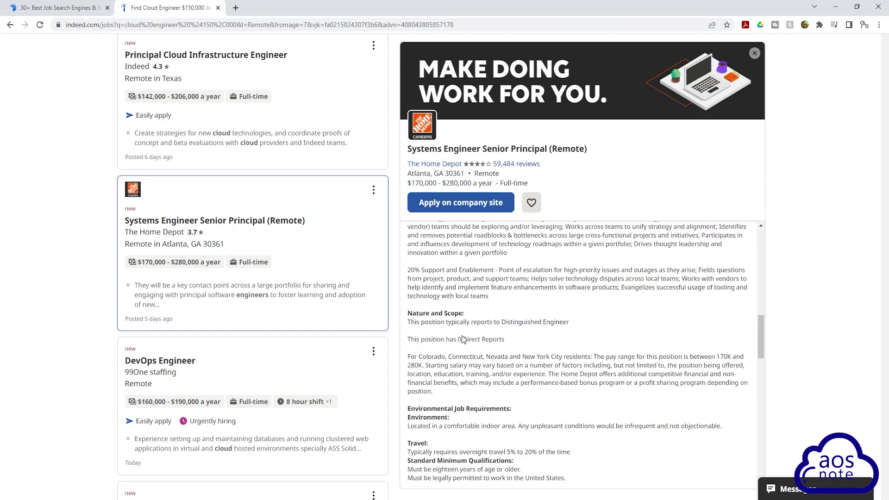
{"action": "scroll", "coordinate": [462, 335], "scroll_direction": "up", "scroll_amount": 5}
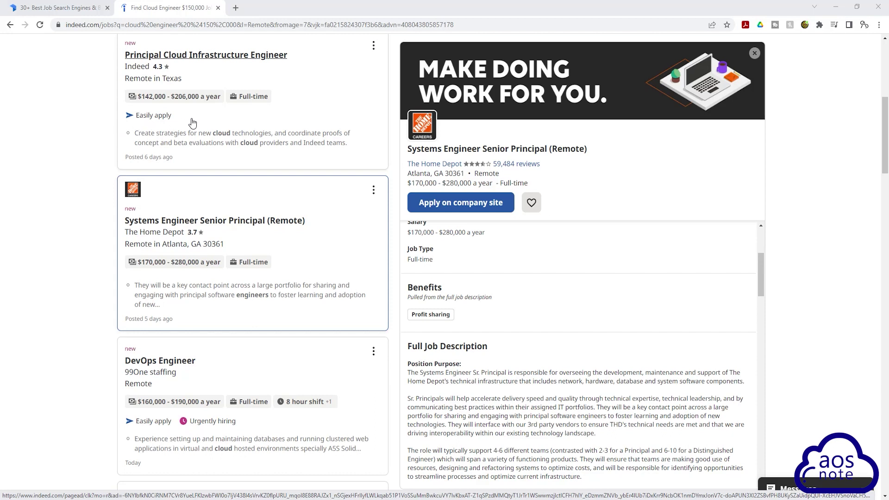
{"action": "scroll", "coordinate": [192, 139], "scroll_direction": "up", "scroll_amount": 1}
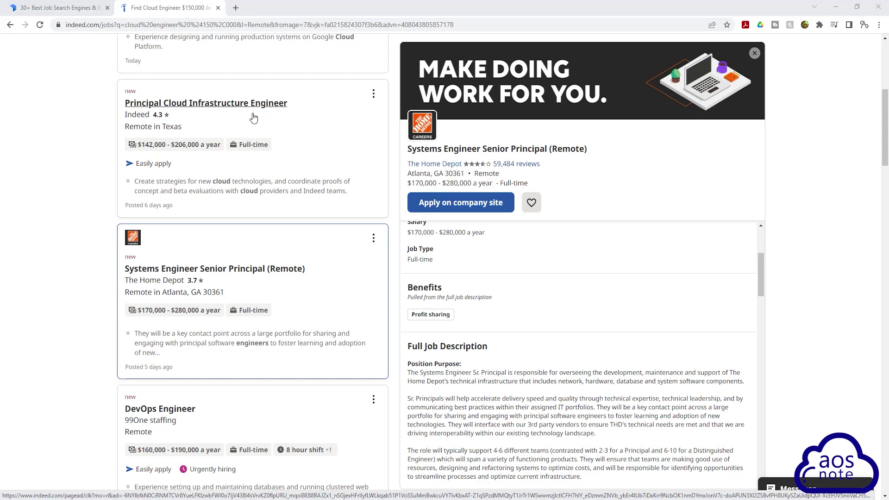
{"action": "scroll", "coordinate": [254, 118], "scroll_direction": "down", "scroll_amount": 4}
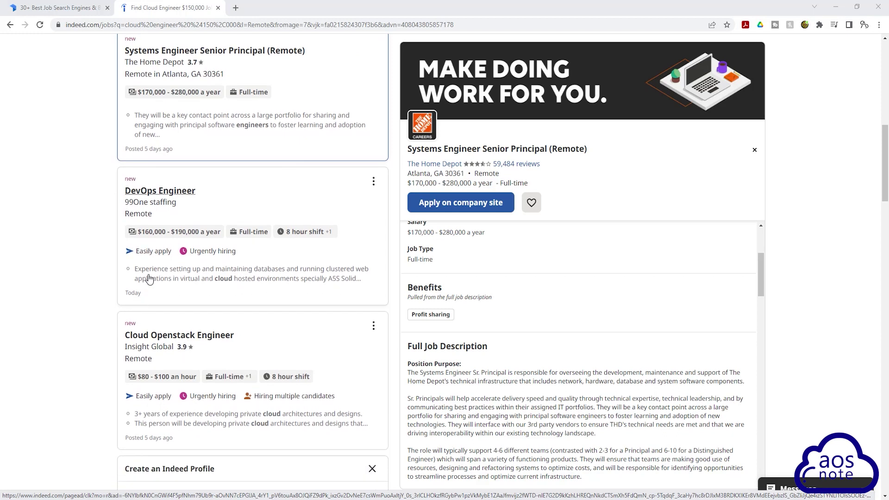
{"action": "scroll", "coordinate": [144, 305], "scroll_direction": "down", "scroll_amount": 2}
{"action": "scroll", "coordinate": [157, 320], "scroll_direction": "down", "scroll_amount": 6}
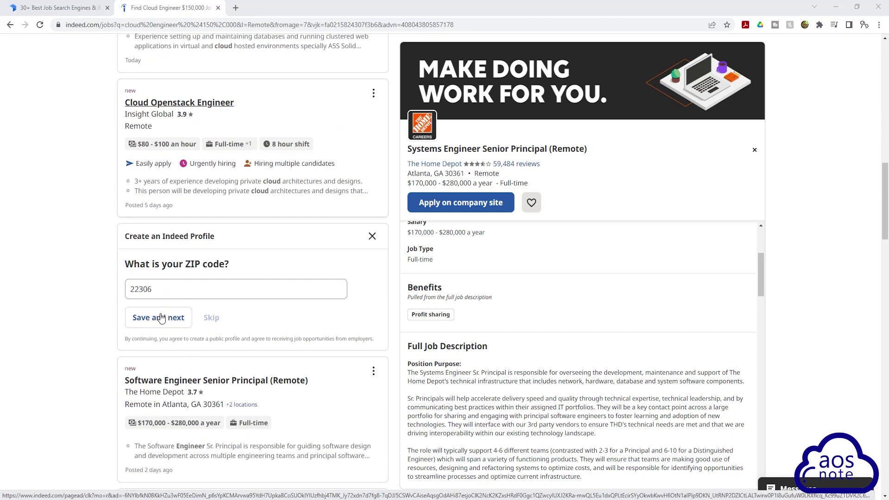
{"action": "scroll", "coordinate": [157, 310], "scroll_direction": "down", "scroll_amount": 3}
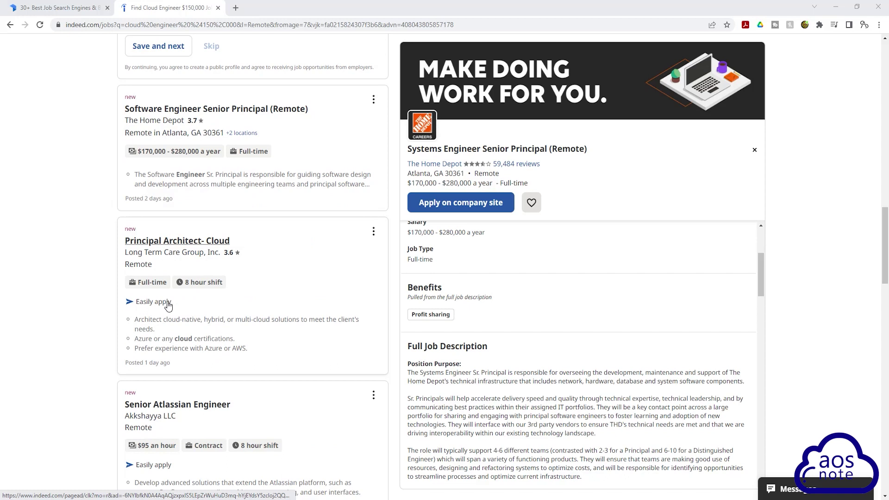
{"action": "scroll", "coordinate": [139, 306], "scroll_direction": "down", "scroll_amount": 4}
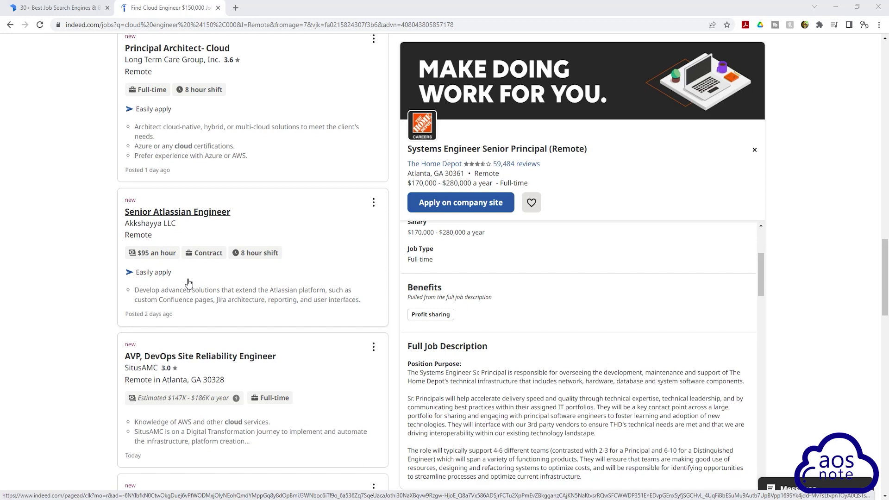
Open Akkshayya LLC's Senior Atlassian Engineer posting, a $95-an-hour remote contract.
{"action": "left_click", "coordinate": [320, 222]}
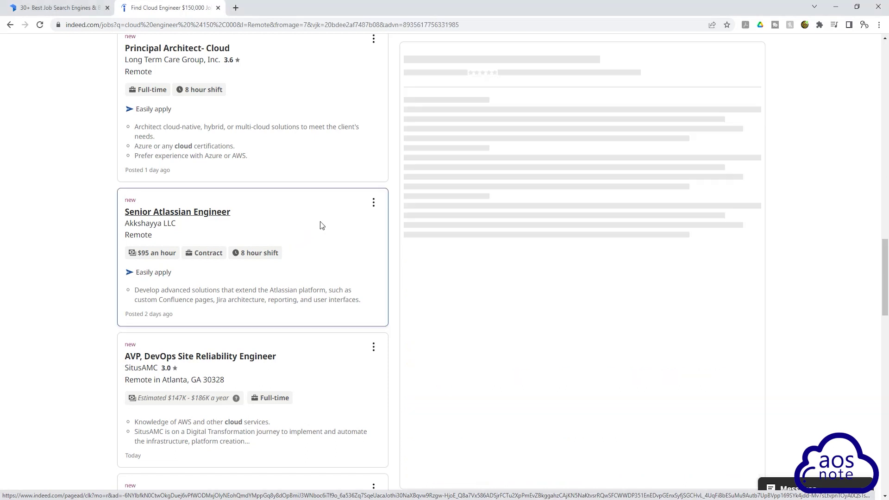